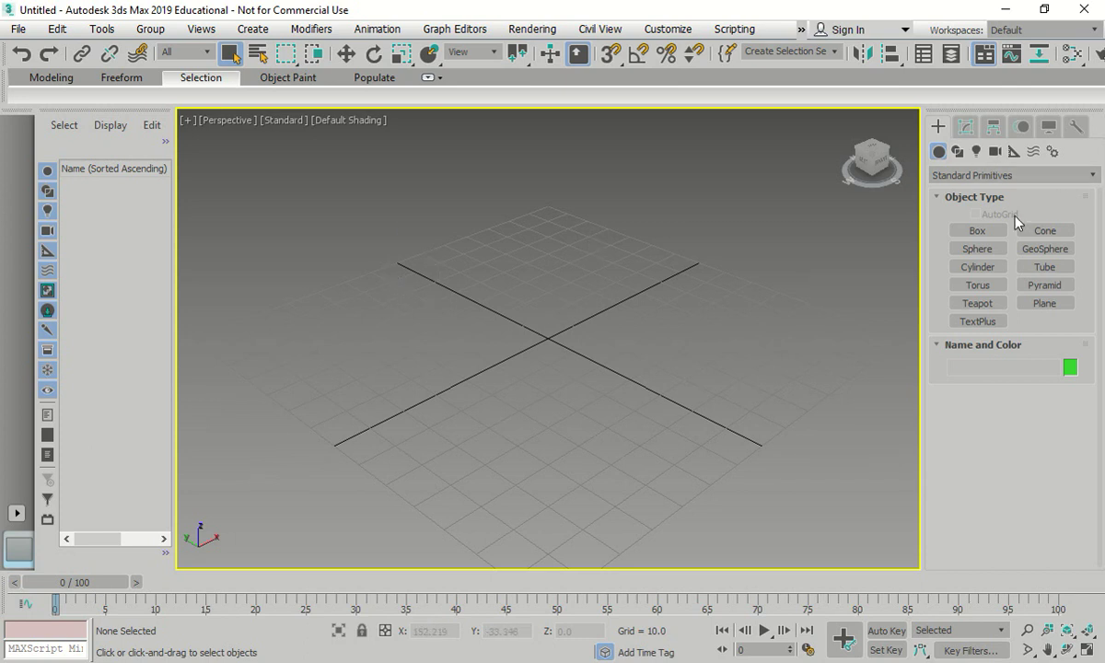
# Drag out a new box from the grid centre and set its height.
pyautogui.click(976, 231)
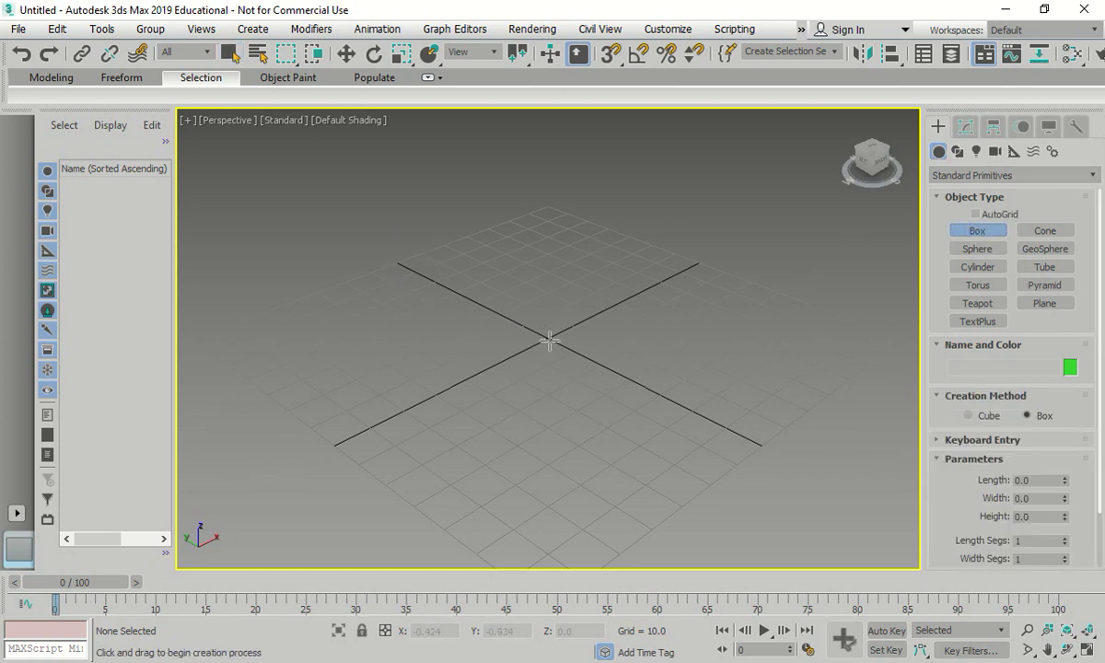
pyautogui.moveTo(548, 342); pyautogui.dragTo(512, 234)
pyautogui.click(534, 138)
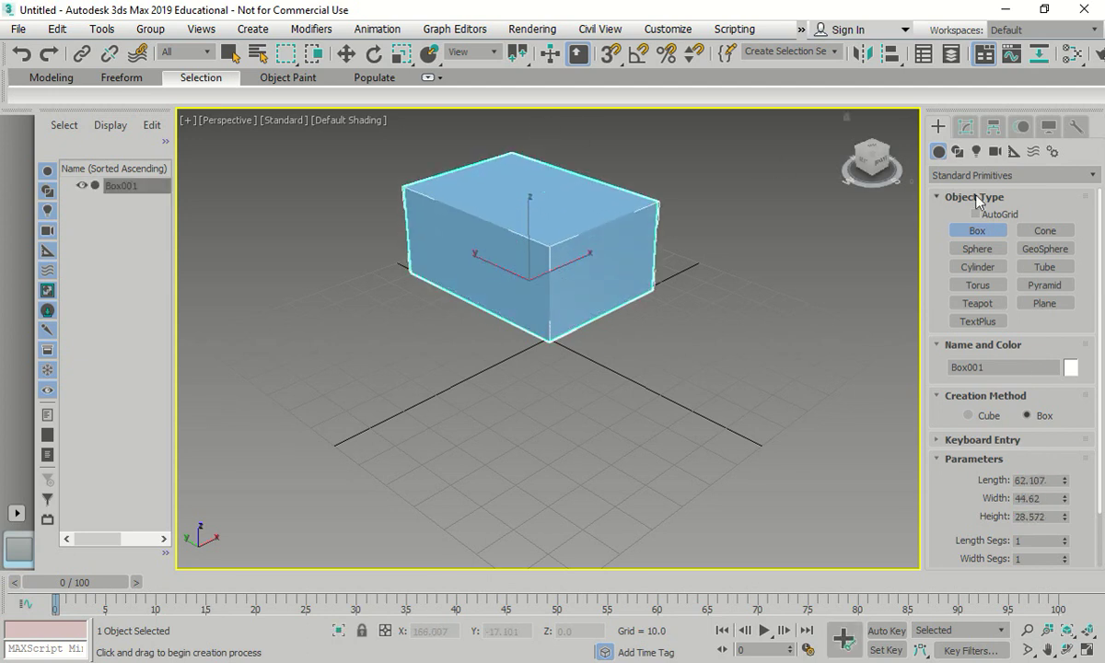
# Give the box Length, Width and Height of 40 with 2 segments each.
pyautogui.click(966, 126)
pyautogui.doubleClick(1059, 355)
pyautogui.write('40')
pyautogui.press('Tab')
pyautogui.write('40')
pyautogui.press('Tab')
pyautogui.write('40')
pyautogui.press('Tab')
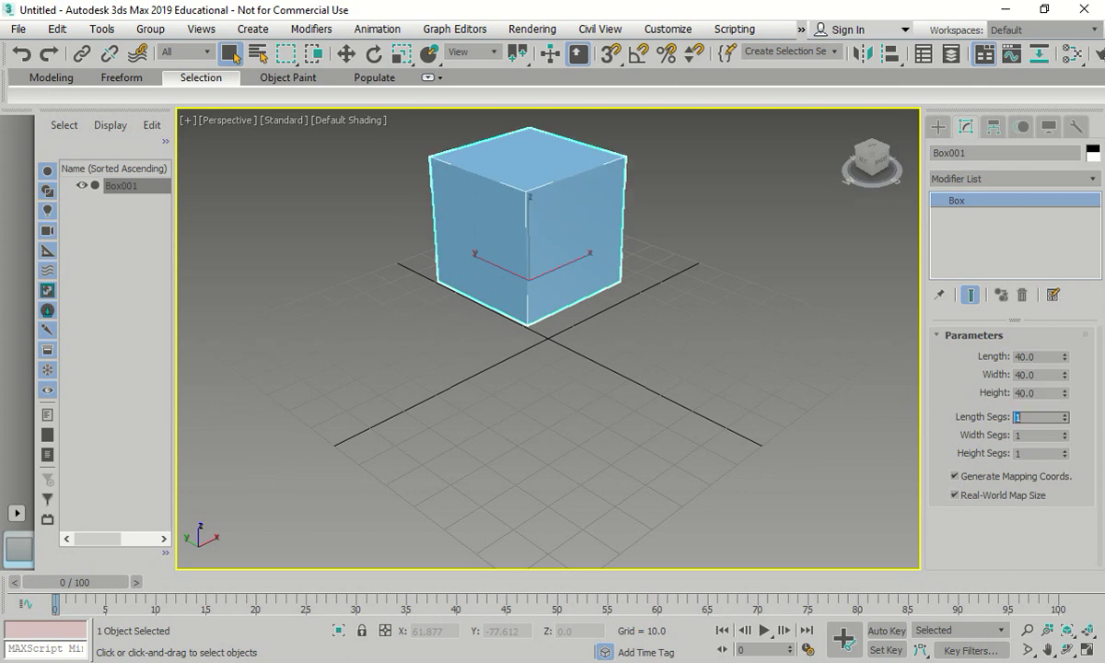
pyautogui.write('2')
pyautogui.press('Tab')
pyautogui.write('2')
pyautogui.press('Tab')
pyautogui.write('2')
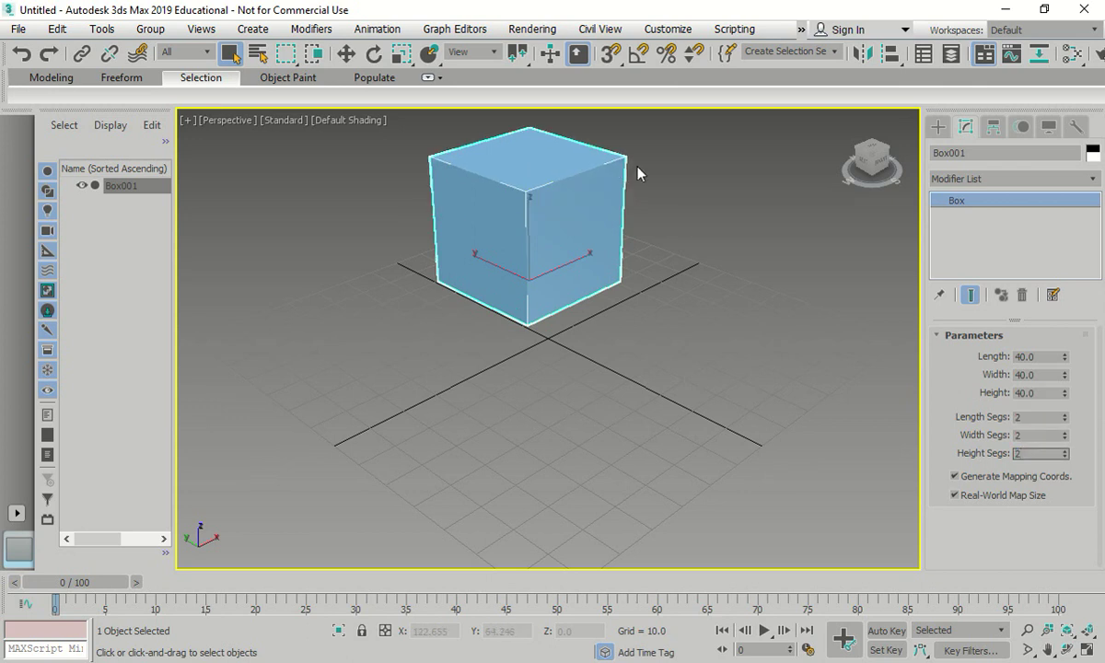
# Move the box to the world origin with X=0 and Y=0 in Move Transform Type-In.
pyautogui.rightClick(347, 55)
pyautogui.doubleClick(631, 265)
pyautogui.write('0')
pyautogui.press('Tab')
pyautogui.write('0')
pyautogui.press('Return')
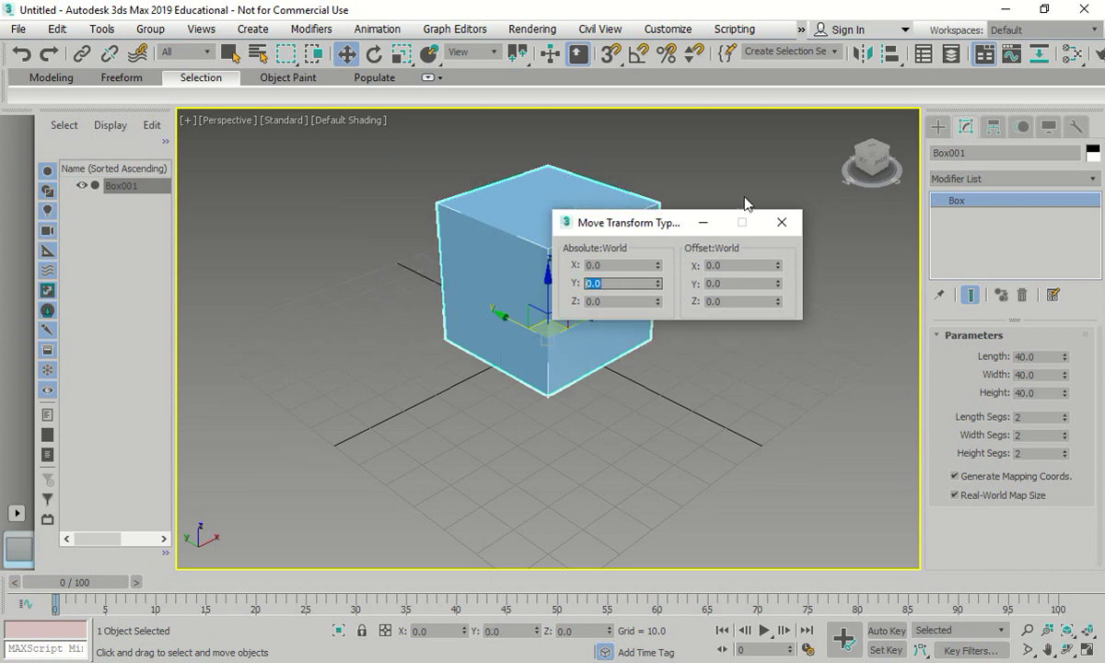
# Close the Move Transform Type-In and switch the viewport to Wireframe shading.
pyautogui.click(781, 222)
pyautogui.click(361, 124)
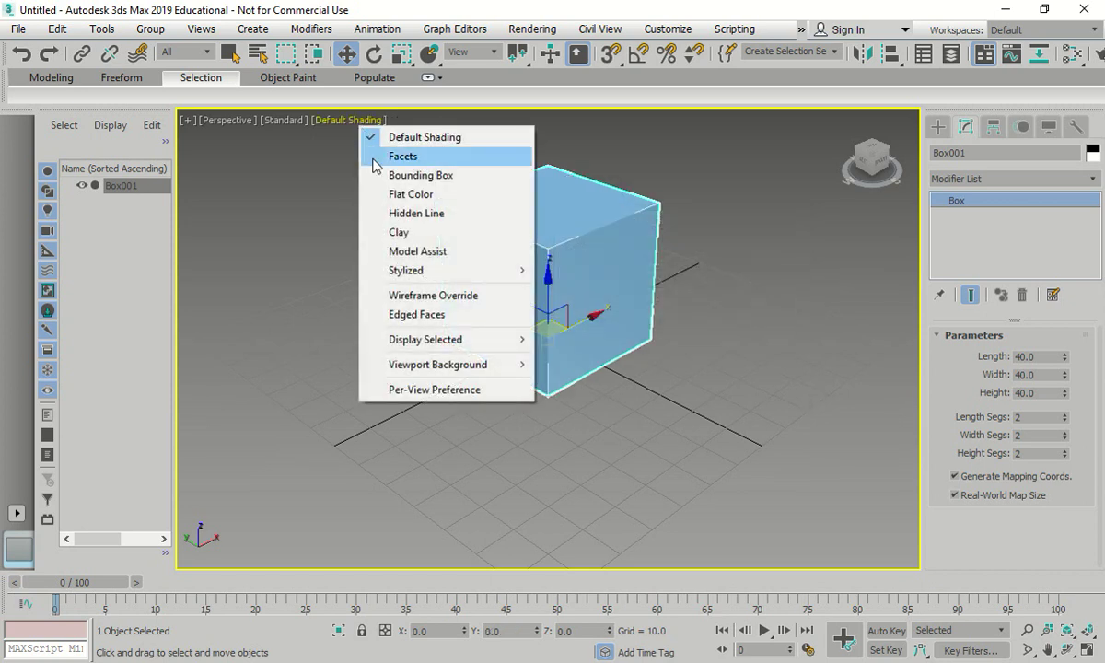
pyautogui.click(433, 294)
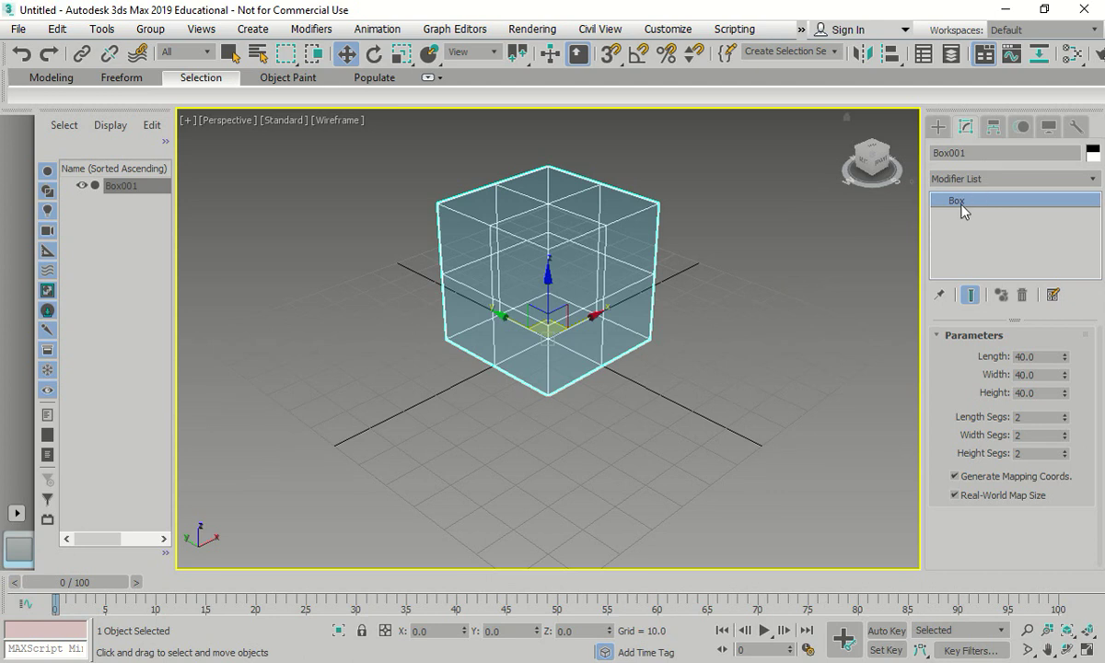
# Convert the box to an Editable Poly and expand its sub-object levels.
pyautogui.rightClick(539, 267)
pyautogui.moveTo(638, 460)
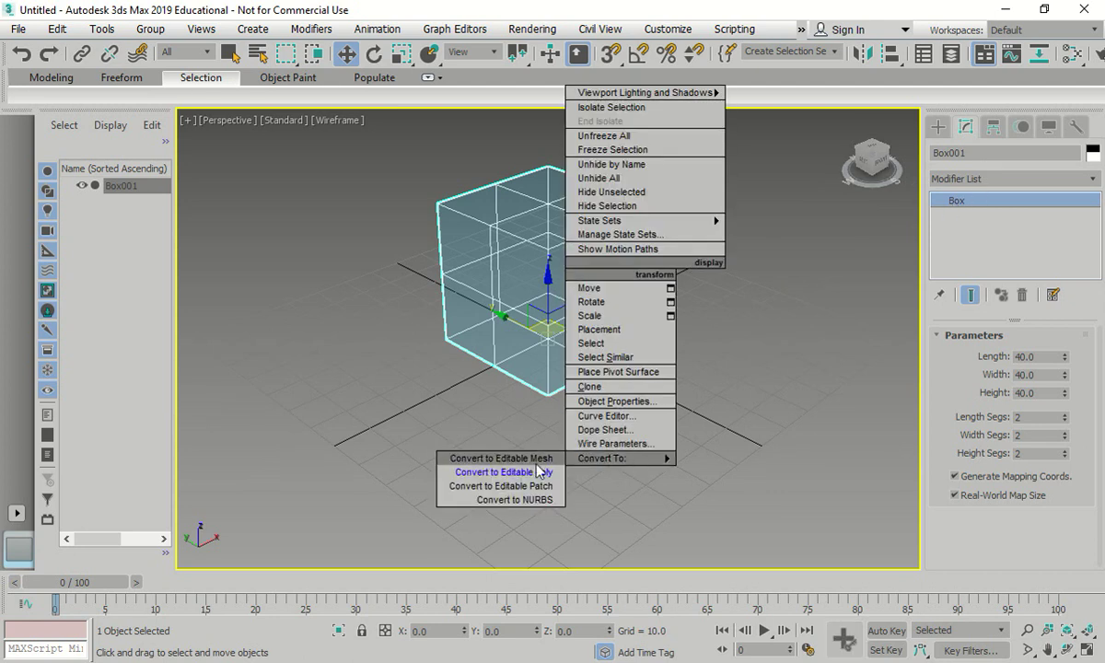
pyautogui.click(503, 472)
pyautogui.click(938, 199)
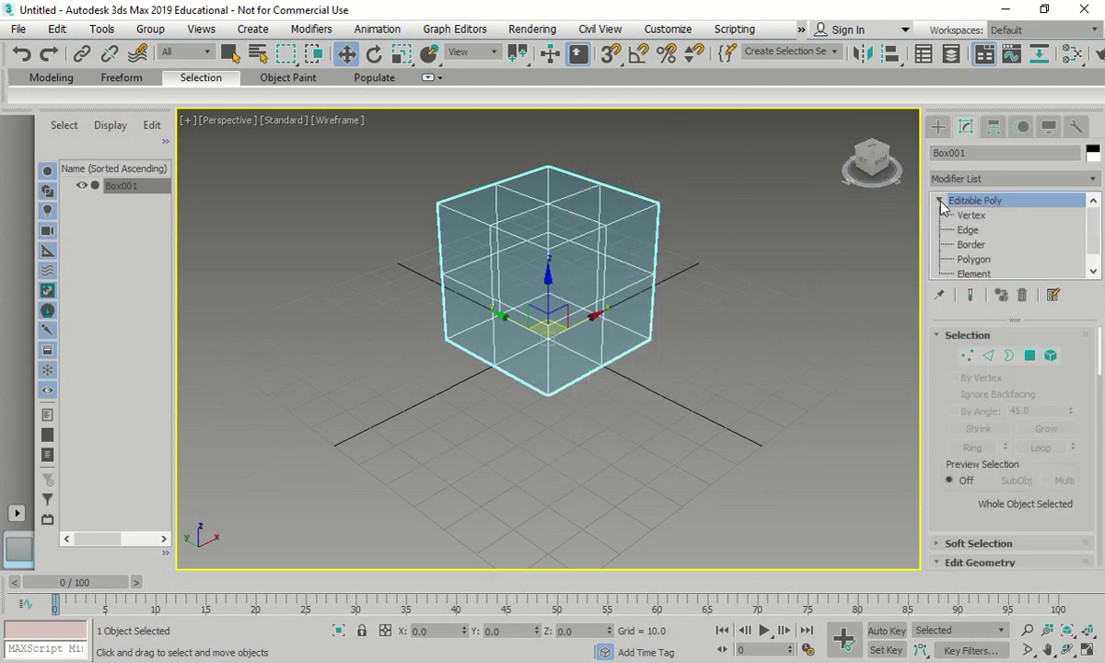
# In Vertex mode, connect both corner-to-centre diagonals across the front face.
pyautogui.click(969, 216)
pyautogui.scroll(5, 607, 293)
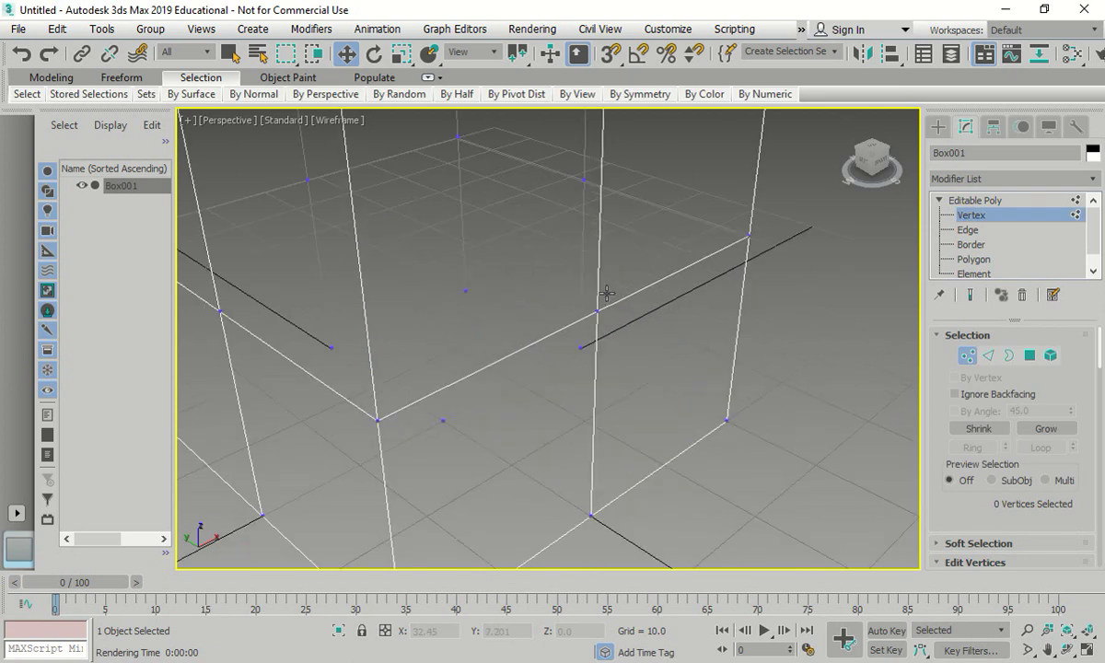
pyautogui.scroll(-3, 607, 321)
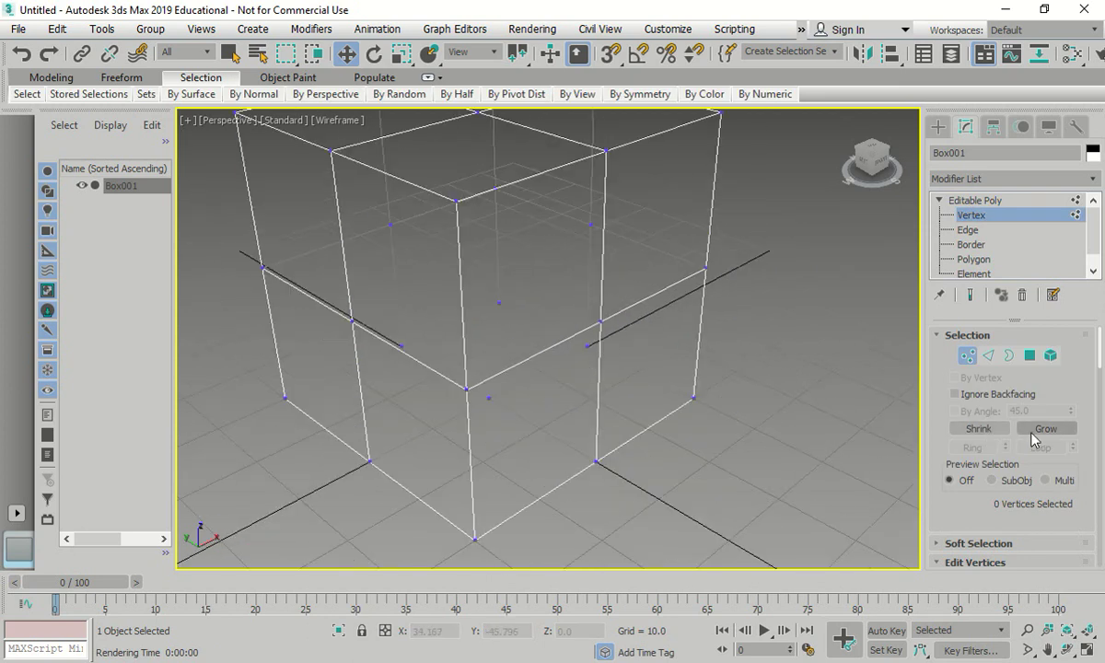
pyautogui.scroll(-2, 948, 414)
pyautogui.scroll(-1, 1002, 456)
pyautogui.scroll(-1, 976, 465)
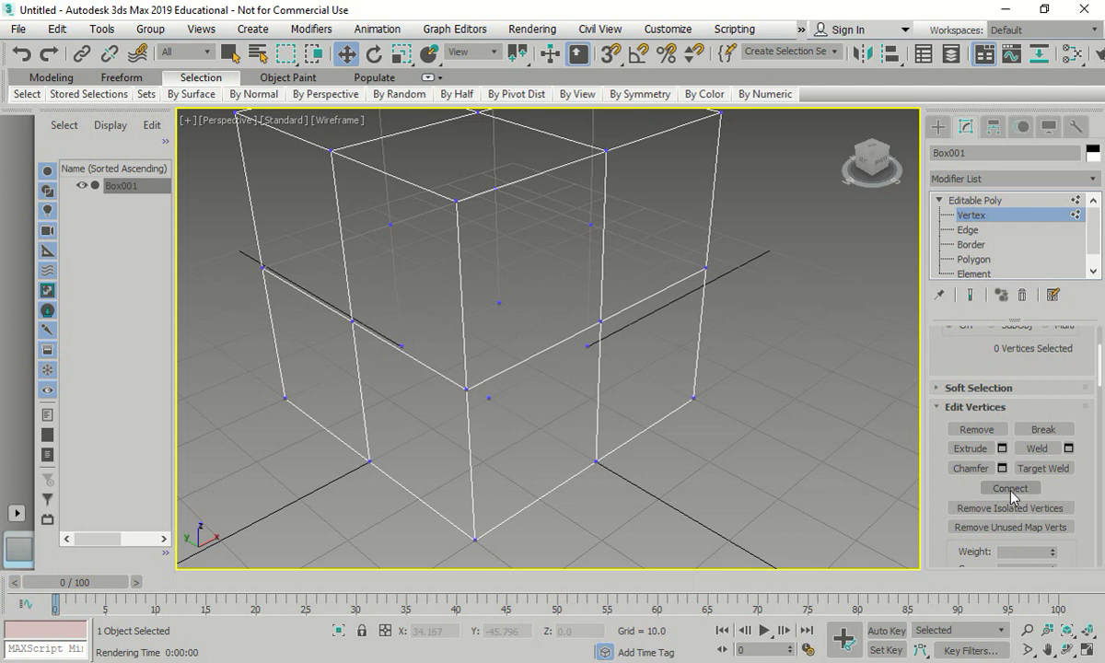
pyautogui.click(457, 200)
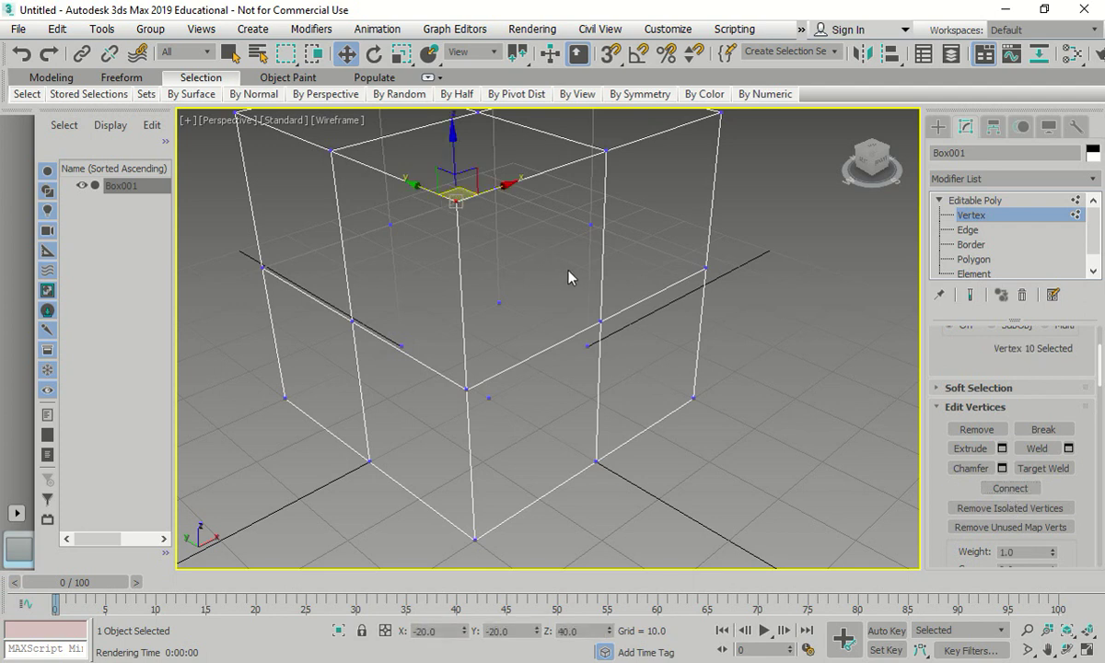
pyautogui.keyDown('ctrl'); pyautogui.click(600, 321); pyautogui.keyUp('ctrl')
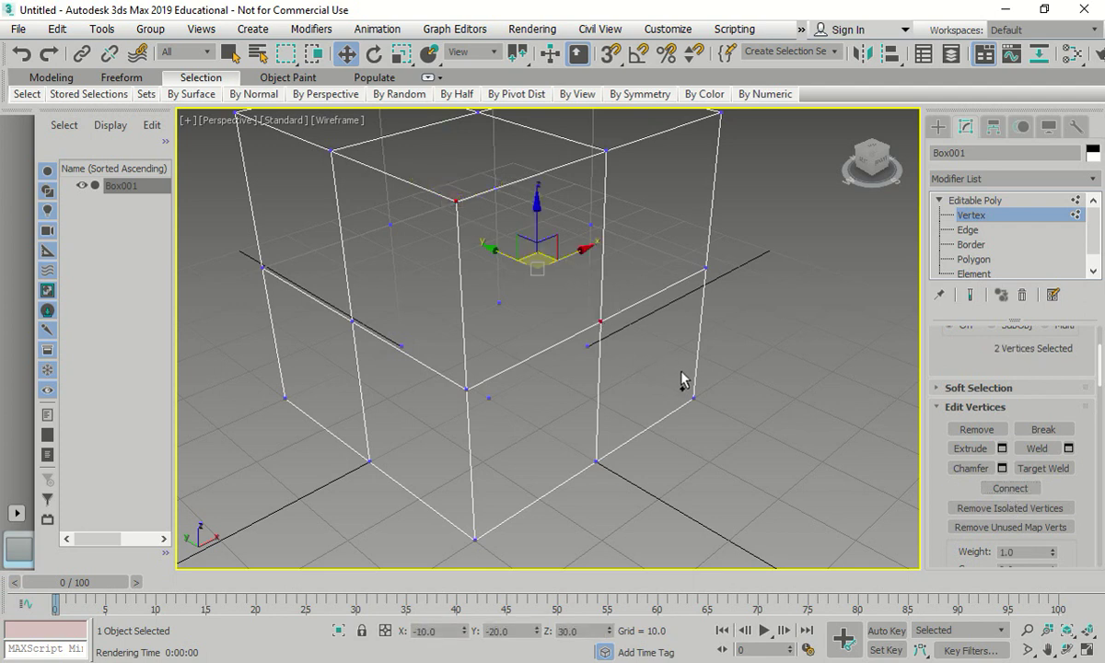
pyautogui.keyDown('ctrl'); pyautogui.click(695, 399); pyautogui.keyUp('ctrl')
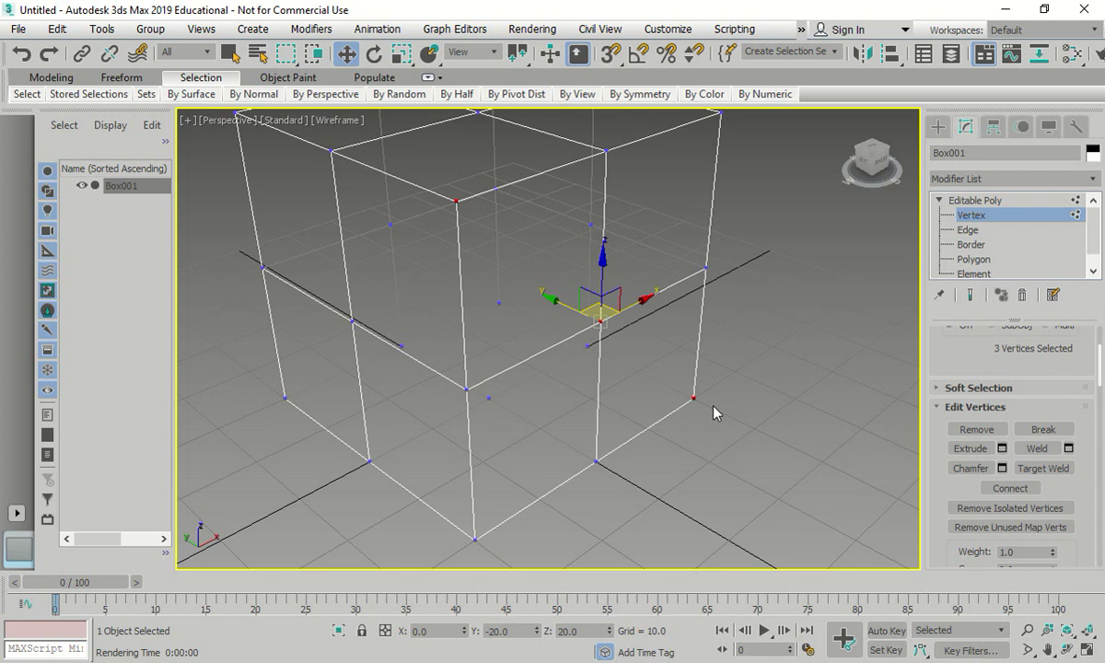
pyautogui.click(1004, 489)
pyautogui.click(476, 537)
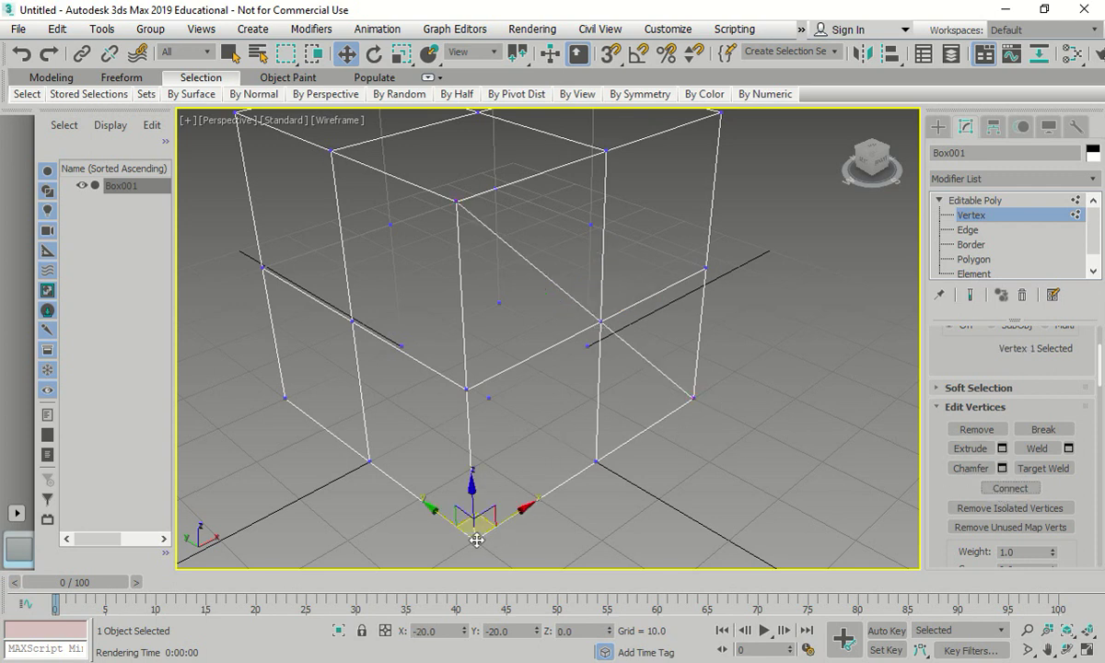
pyautogui.keyDown('ctrl'); pyautogui.click(599, 318); pyautogui.keyUp('ctrl')
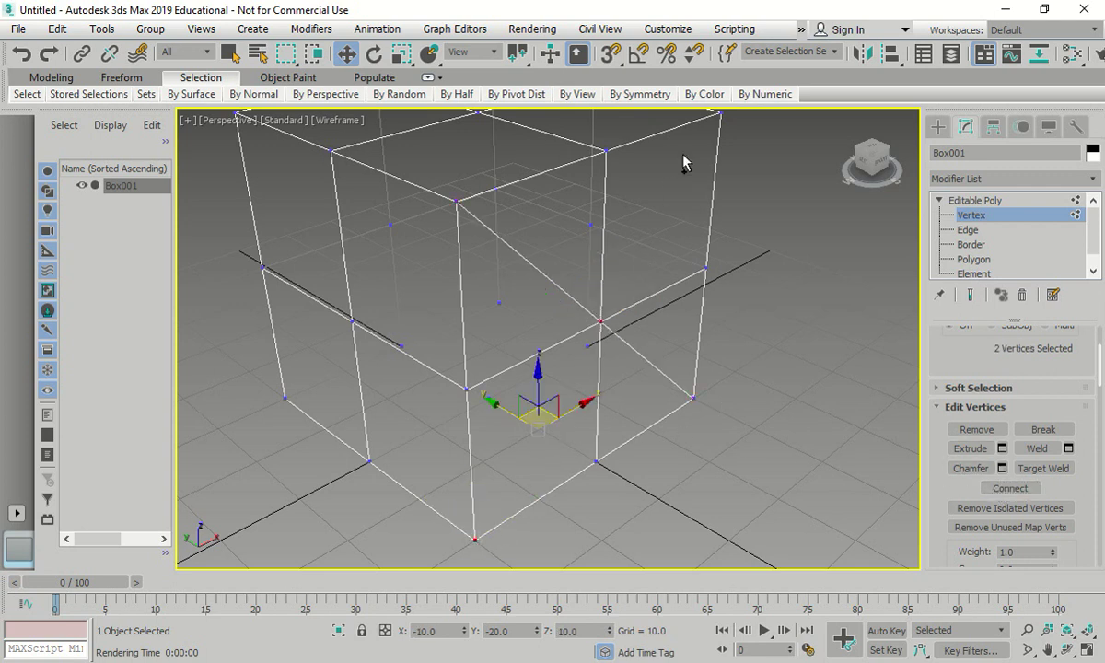
pyautogui.keyDown('ctrl'); pyautogui.click(719, 112); pyautogui.keyUp('ctrl')
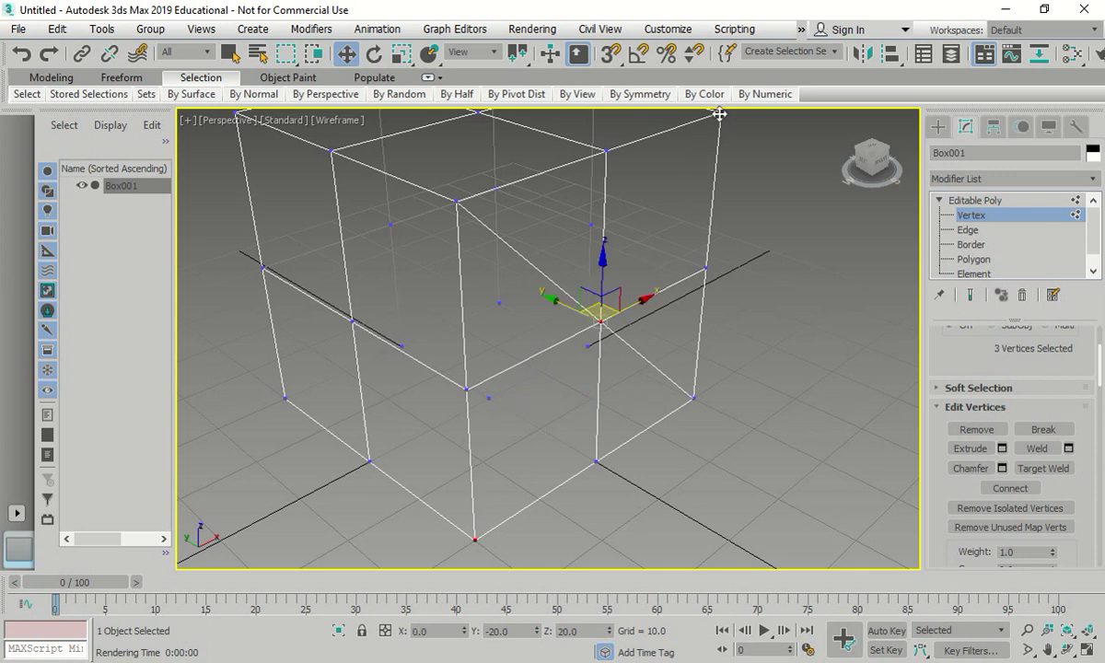
pyautogui.click(1010, 488)
# Connect both corner-to-centre diagonals across the adjacent side face.
pyautogui.scroll(4, 520, 413)
pyautogui.keyDown('alt'); pyautogui.moveTo(523, 415); pyautogui.dragTo(521, 267, button='middle'); pyautogui.keyUp('alt')
pyautogui.click(410, 187)
pyautogui.keyDown('ctrl'); pyautogui.click(692, 416); pyautogui.keyUp('ctrl')
pyautogui.scroll(-3, 563, 381)
pyautogui.scroll(2, 644, 438)
pyautogui.keyDown('ctrl'); pyautogui.click(701, 452); pyautogui.keyUp('ctrl')
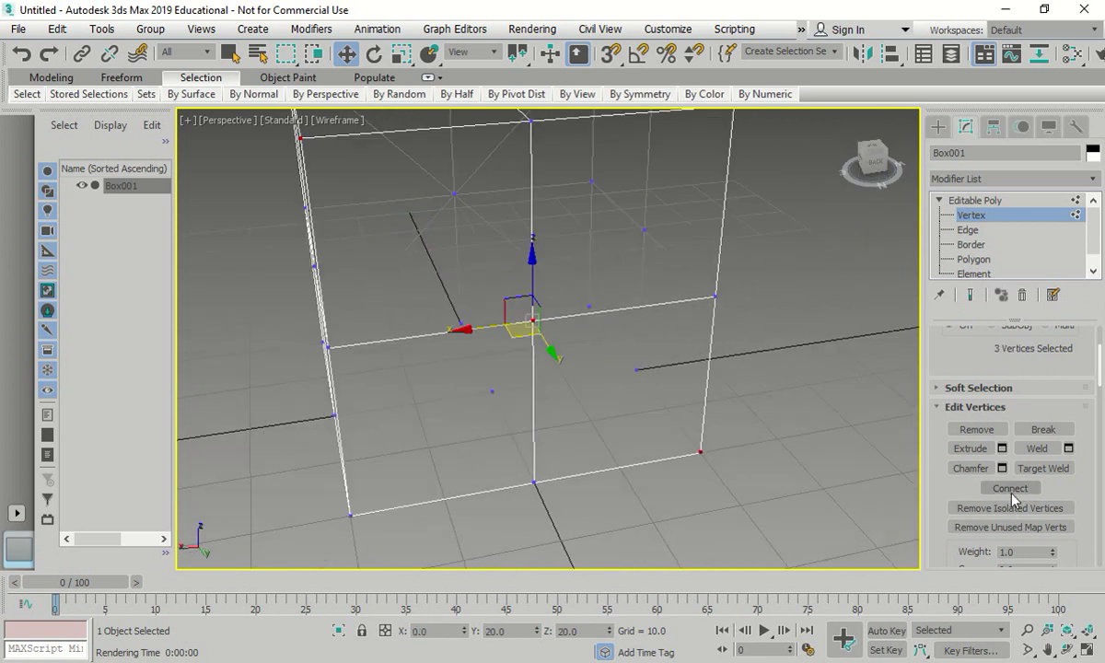
pyautogui.click(1004, 488)
pyautogui.click(350, 513)
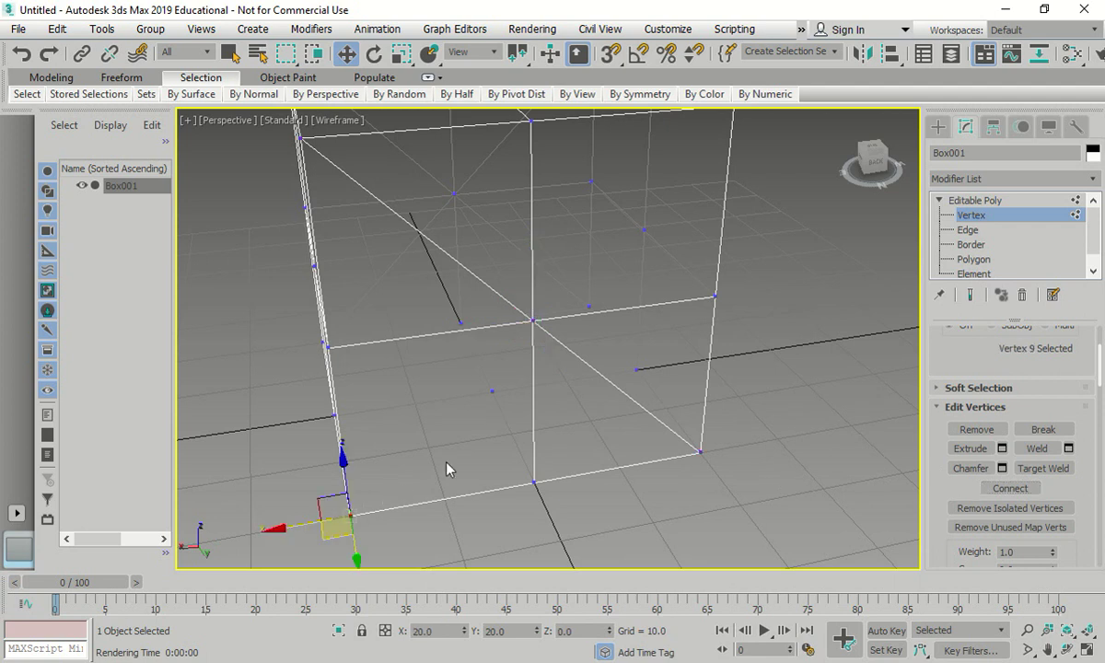
pyautogui.keyDown('ctrl'); pyautogui.click(532, 321); pyautogui.keyUp('ctrl')
pyautogui.scroll(-3, 650, 242)
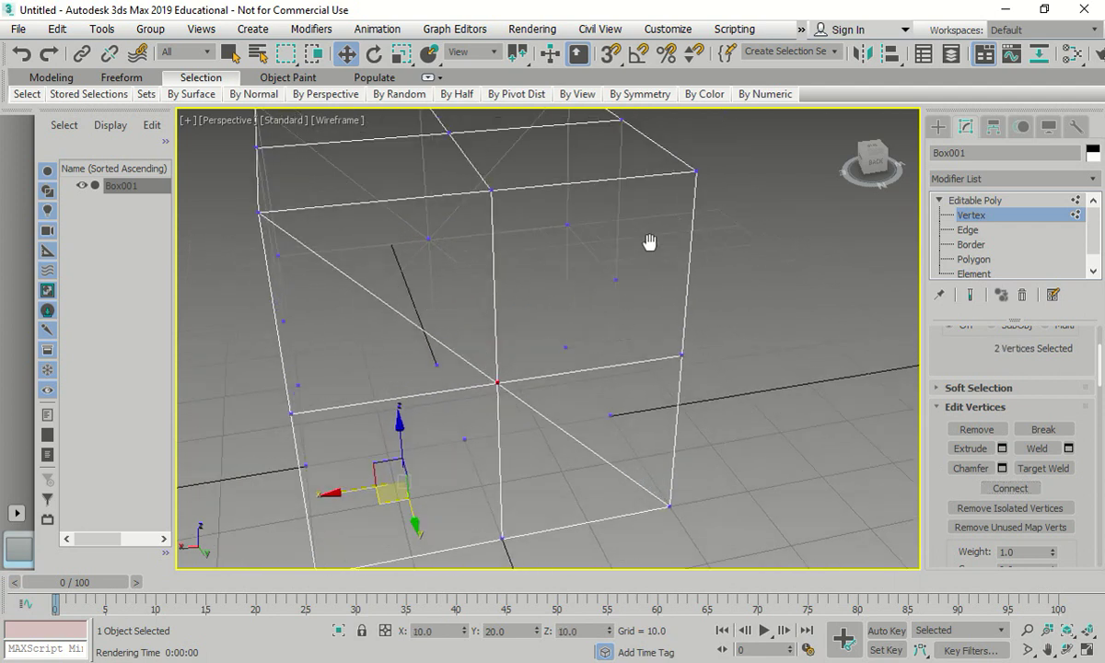
pyautogui.keyDown('ctrl'); pyautogui.click(693, 174); pyautogui.keyUp('ctrl')
pyautogui.click(1010, 488)
# Select the centre vertices of the two diagonal-crossed faces.
pyautogui.scroll(-3, 642, 424)
pyautogui.scroll(3, 659, 436)
pyautogui.keyDown('alt'); pyautogui.moveTo(659, 437); pyautogui.dragTo(828, 313, button='middle'); pyautogui.keyUp('alt')
pyautogui.click(870, 233)
pyautogui.keyDown('alt'); pyautogui.moveTo(870, 233); pyautogui.dragTo(701, 190, button='middle'); pyautogui.keyUp('alt')
pyautogui.scroll(5, 572, 341)
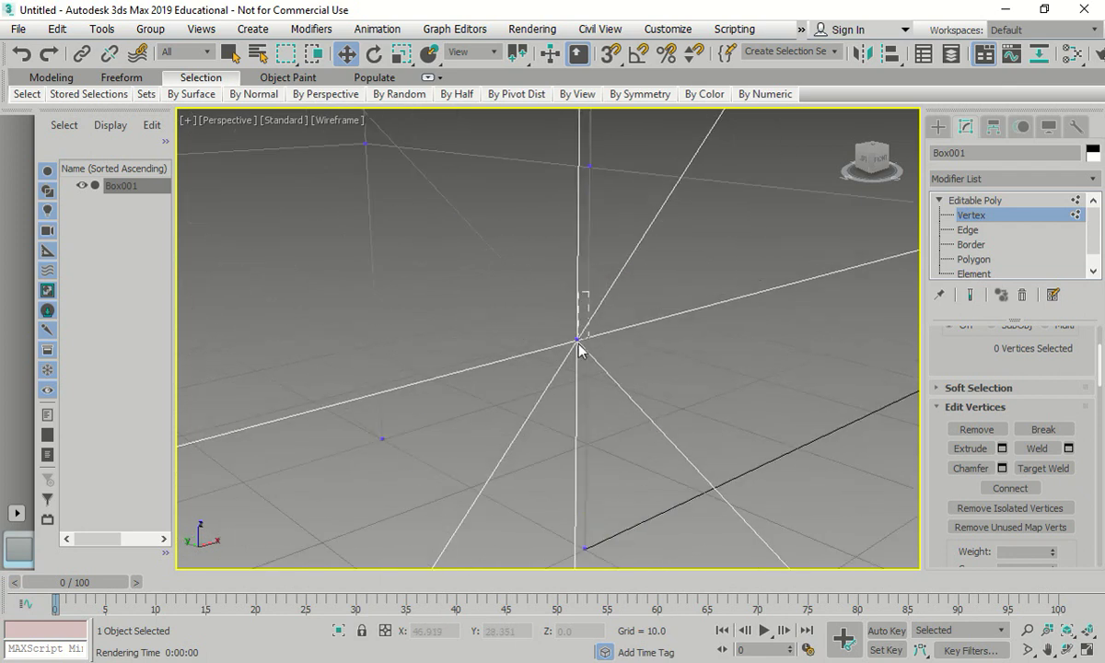
pyautogui.click(577, 342)
pyautogui.scroll(-6, 575, 359)
pyautogui.moveTo(472, 400); pyautogui.dragTo(514, 351, button='middle')
pyautogui.scroll(5, 532, 429)
pyautogui.scroll(8, 544, 410)
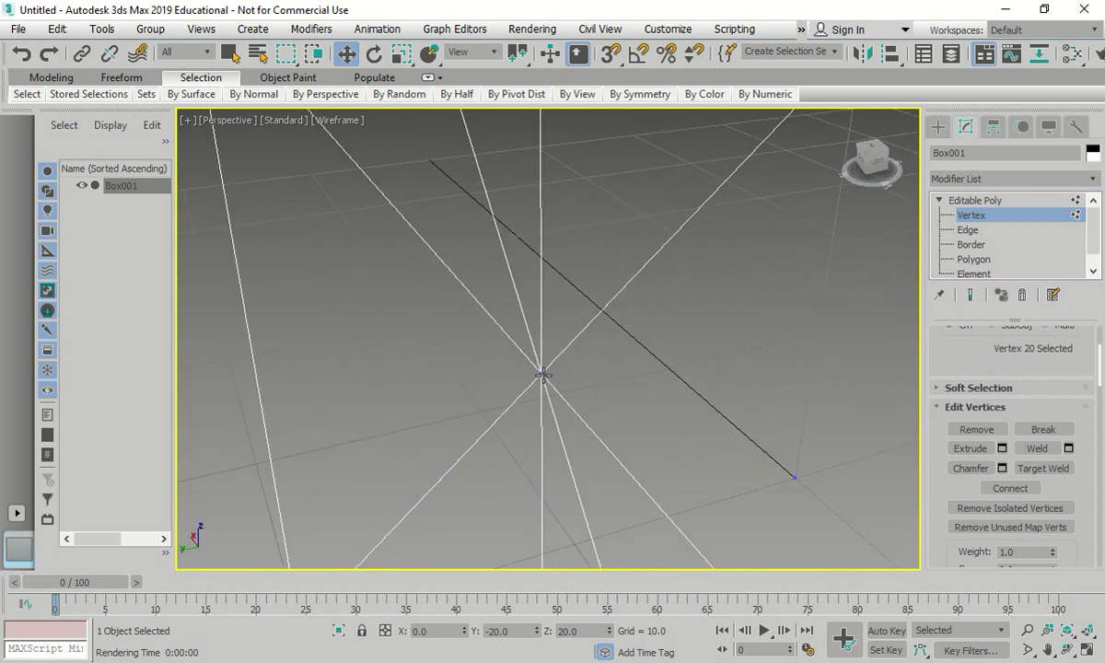
pyautogui.moveTo(551, 361); pyautogui.dragTo(498, 387)
pyautogui.scroll(-8, 498, 386)
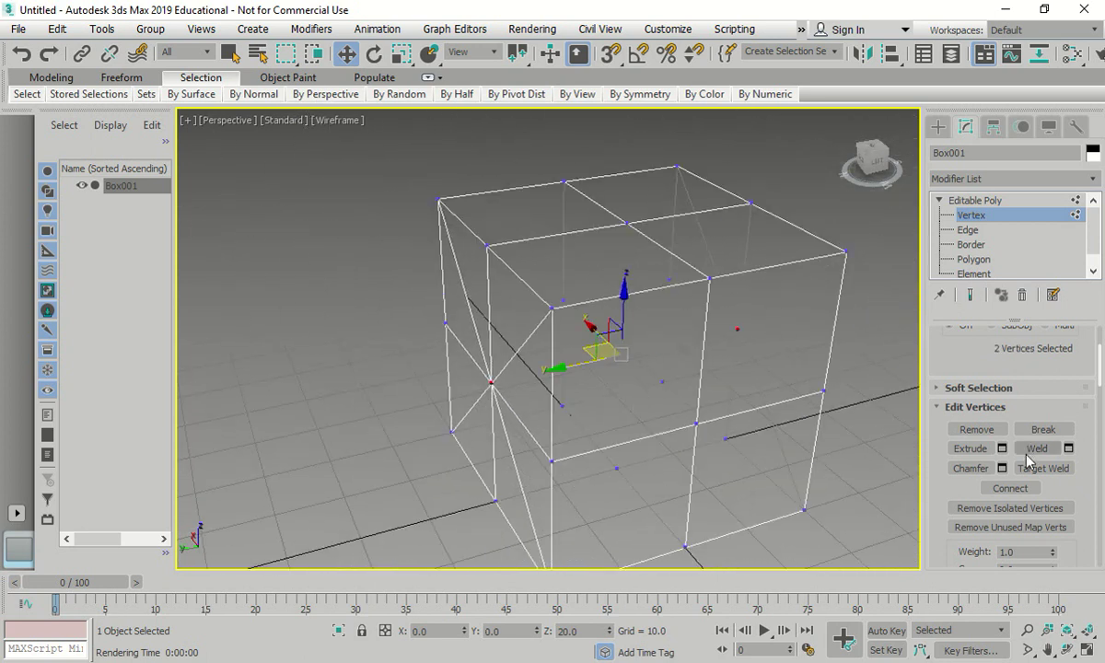
# Chamfer the selected centre vertices by 15 and clear the selection.
pyautogui.click(1002, 469)
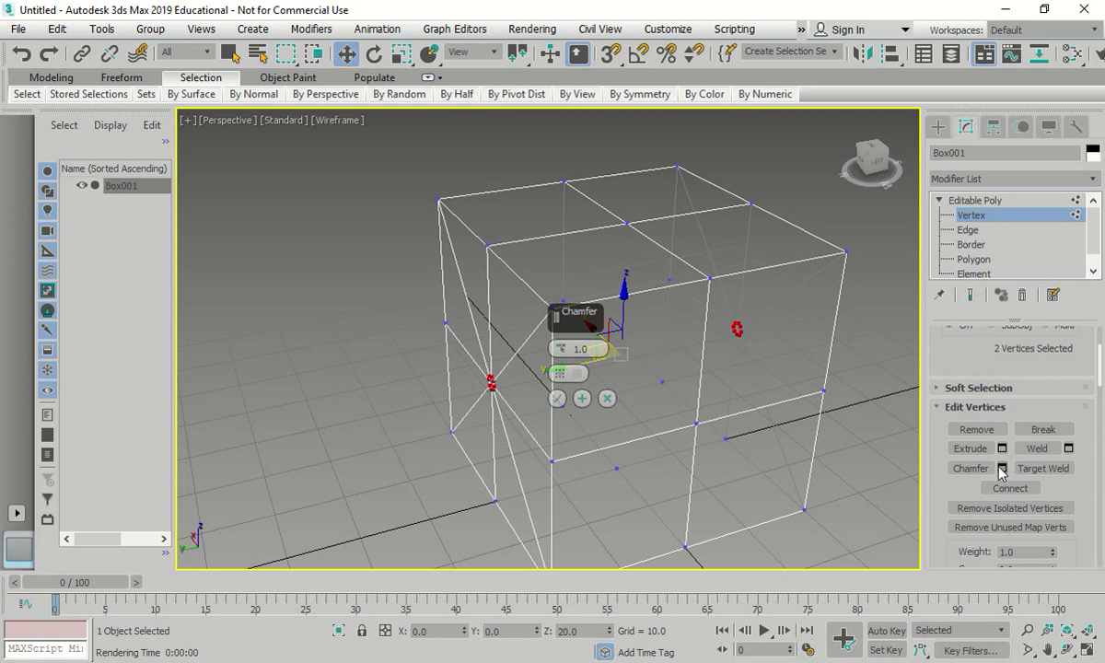
pyautogui.doubleClick(590, 349)
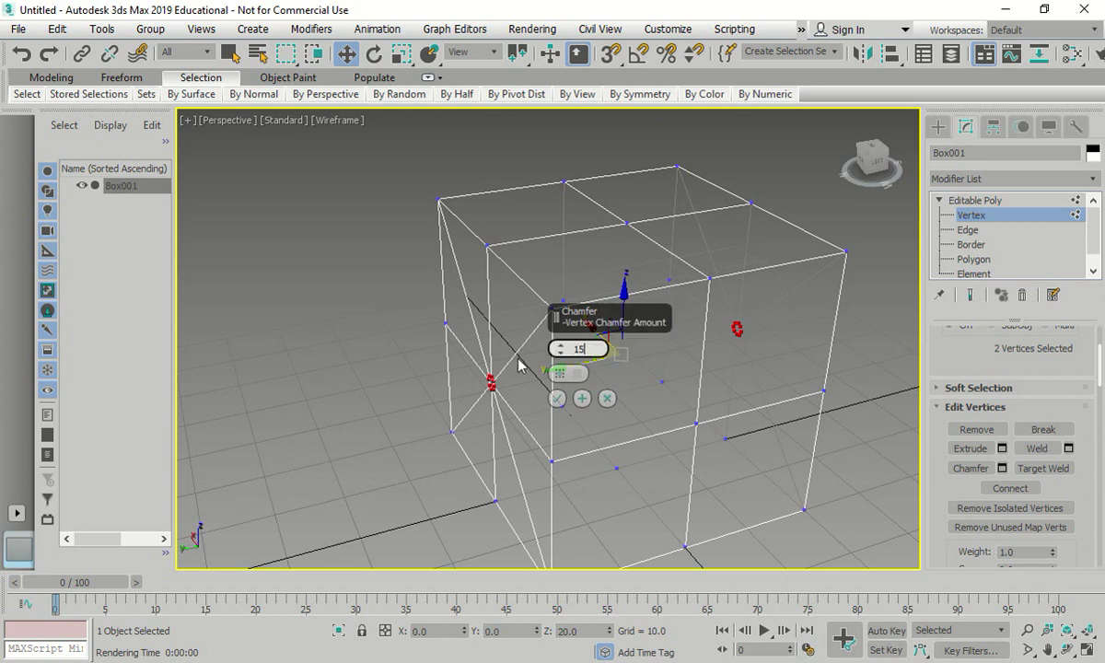
pyautogui.write('15')
pyautogui.press('Return')
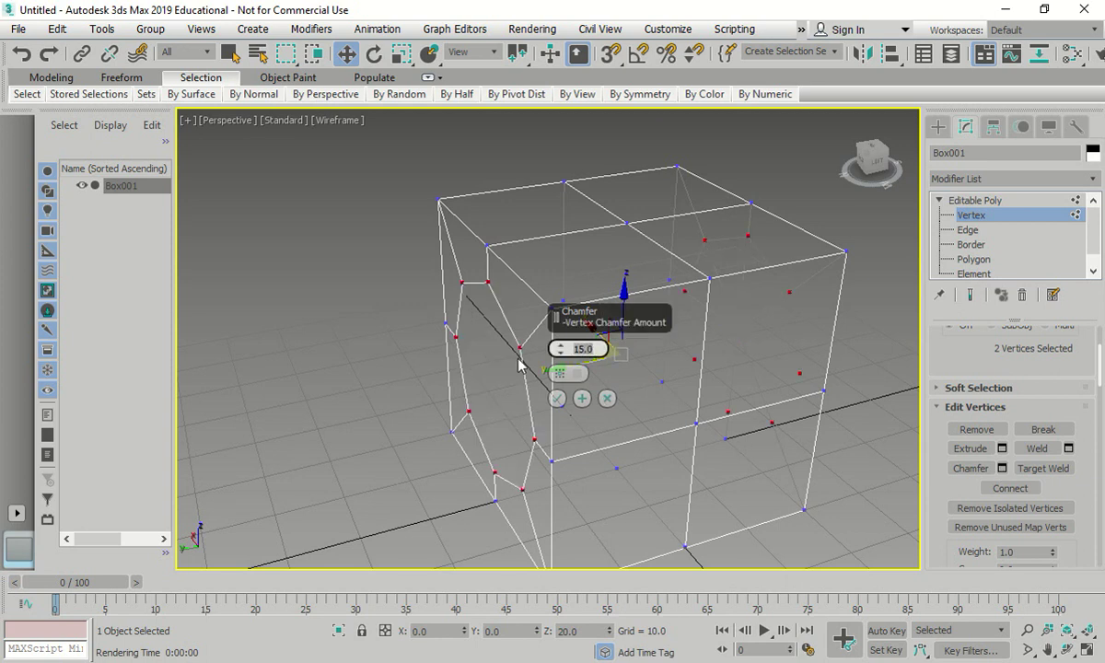
pyautogui.click(558, 398)
pyautogui.click(394, 376)
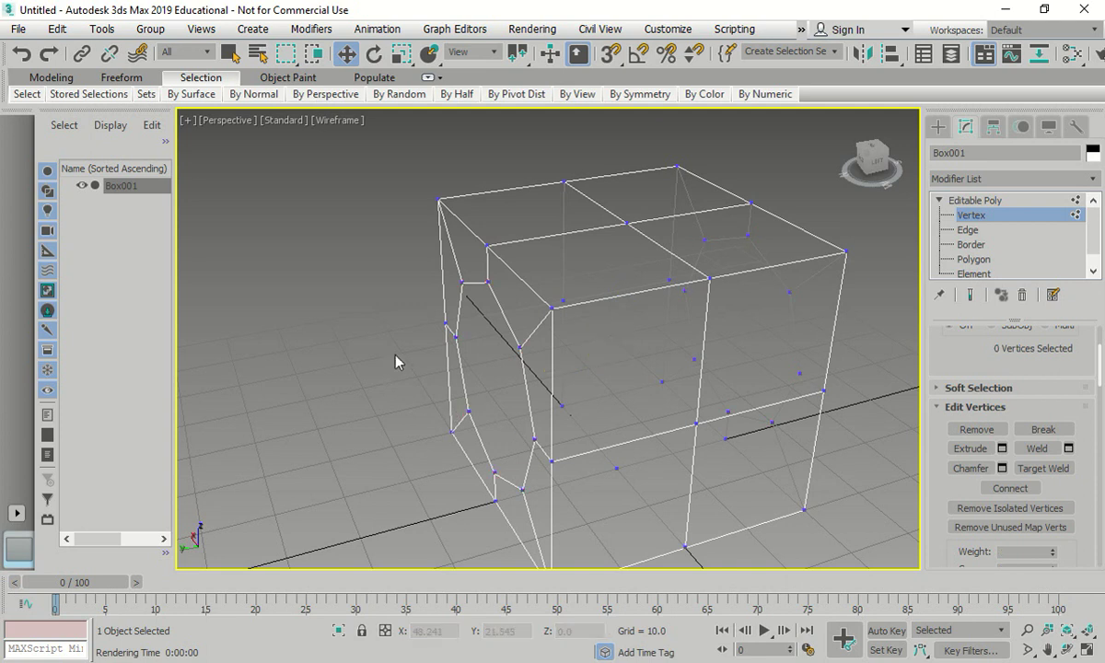
# In Polygon mode, delete the back octagon face to open a hole.
pyautogui.scroll(-5, 391, 363)
pyautogui.keyDown('alt'); pyautogui.moveTo(563, 339); pyautogui.dragTo(548, 365, button='middle'); pyautogui.keyUp('alt')
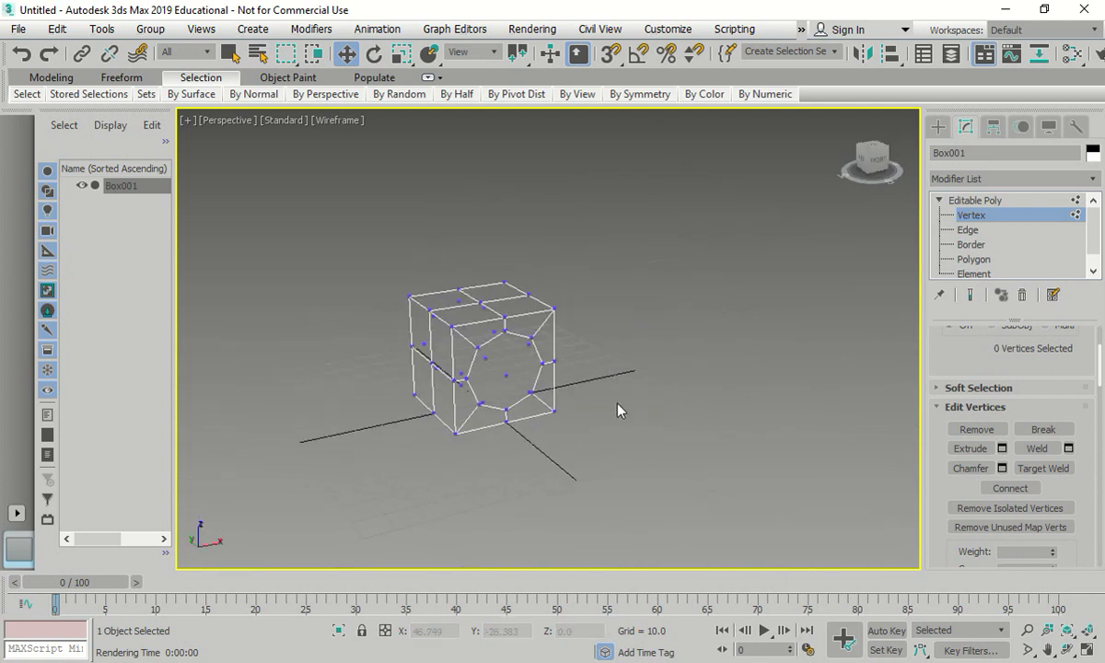
pyautogui.click(973, 259)
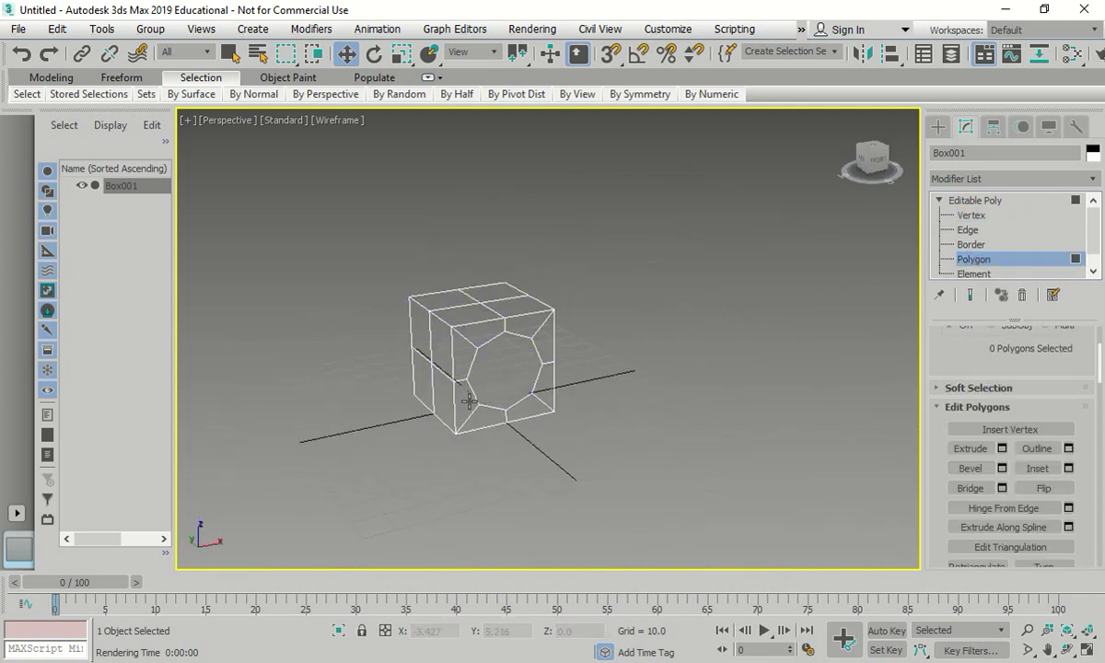
pyautogui.scroll(3, 440, 375)
pyautogui.click(544, 332)
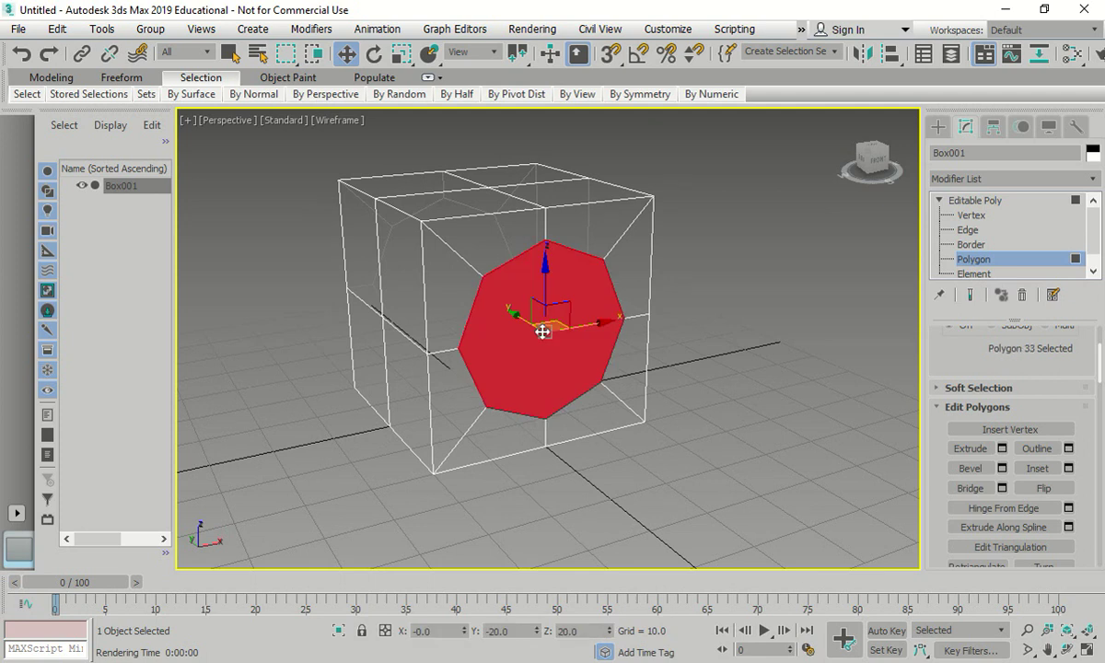
pyautogui.hotkey('ctrl', 'd')
pyautogui.keyDown('alt'); pyautogui.moveTo(425, 543); pyautogui.dragTo(674, 495, button='middle'); pyautogui.keyUp('alt')
pyautogui.click(534, 311)
pyautogui.press('Delete')
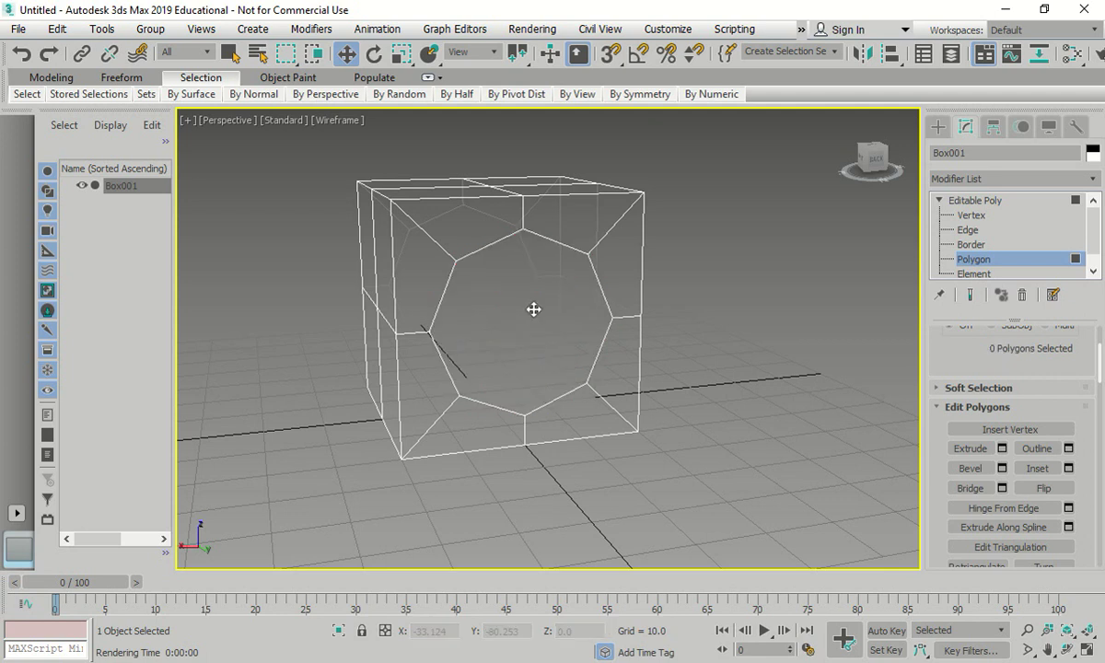
pyautogui.keyDown('alt'); pyautogui.moveTo(677, 347); pyautogui.dragTo(390, 382, button='middle'); pyautogui.keyUp('alt')
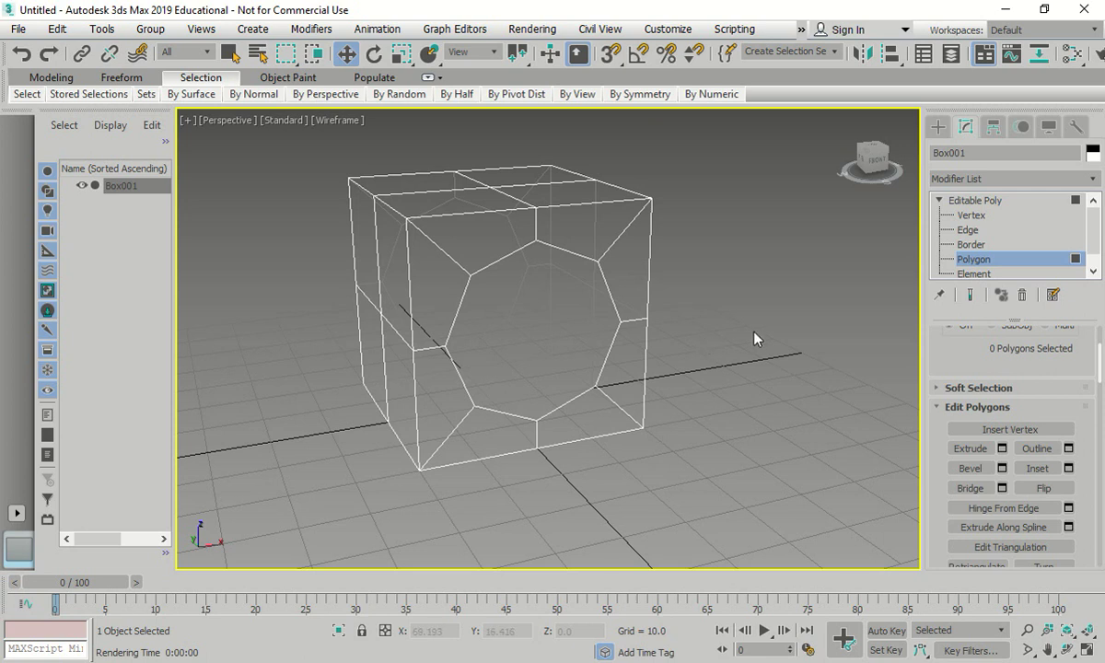
# In Edge mode, loop-select the edges around both octagonal openings.
pyautogui.click(976, 230)
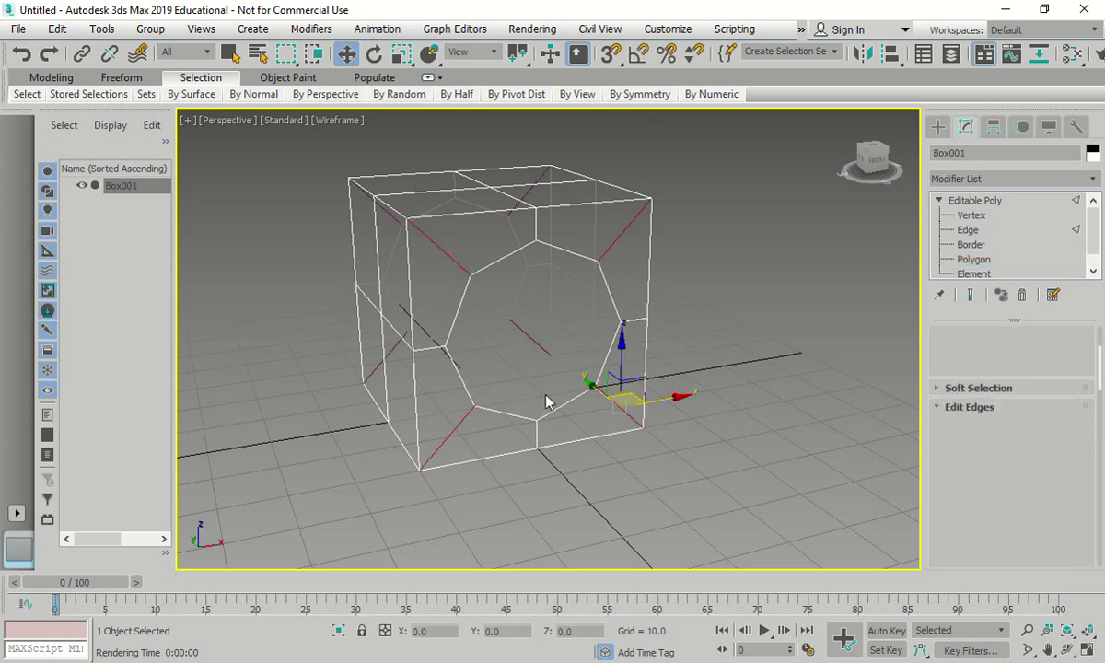
pyautogui.click(552, 407)
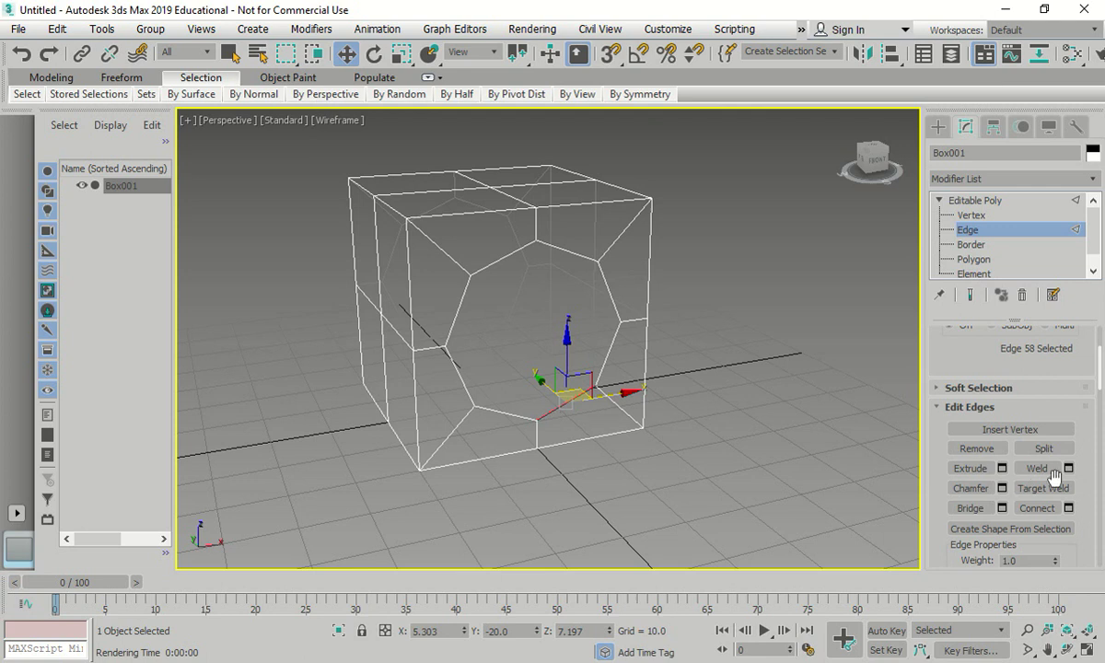
pyautogui.scroll(-1, 993, 388)
pyautogui.scroll(4, 993, 388)
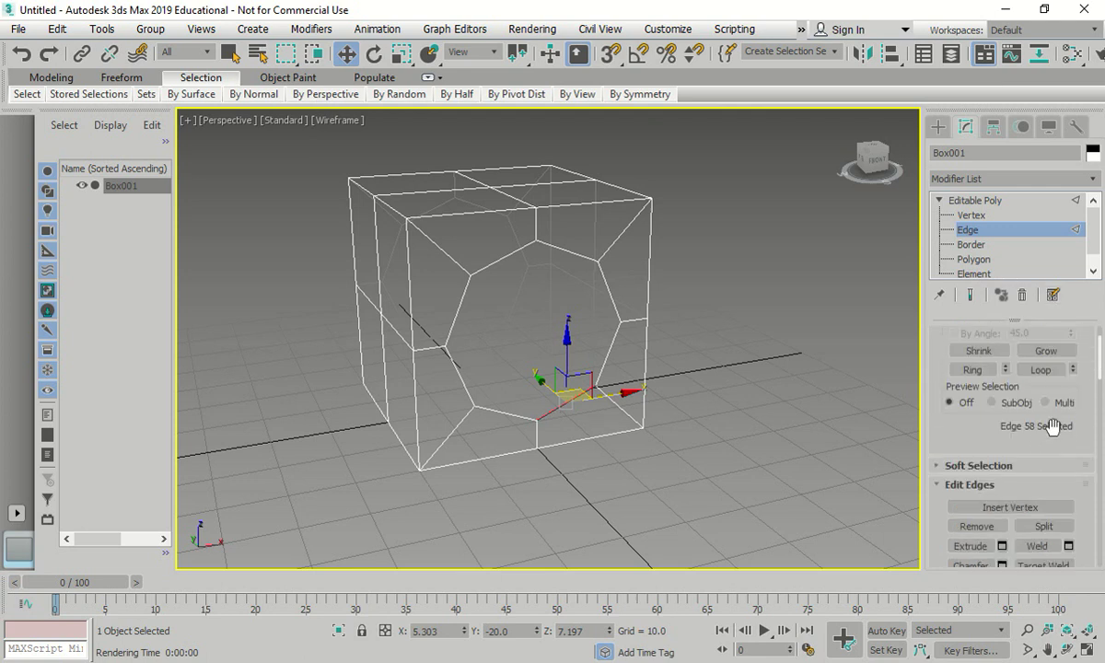
pyautogui.click(1041, 370)
pyautogui.keyDown('alt'); pyautogui.moveTo(362, 483); pyautogui.dragTo(575, 486, button='middle'); pyautogui.keyUp('alt')
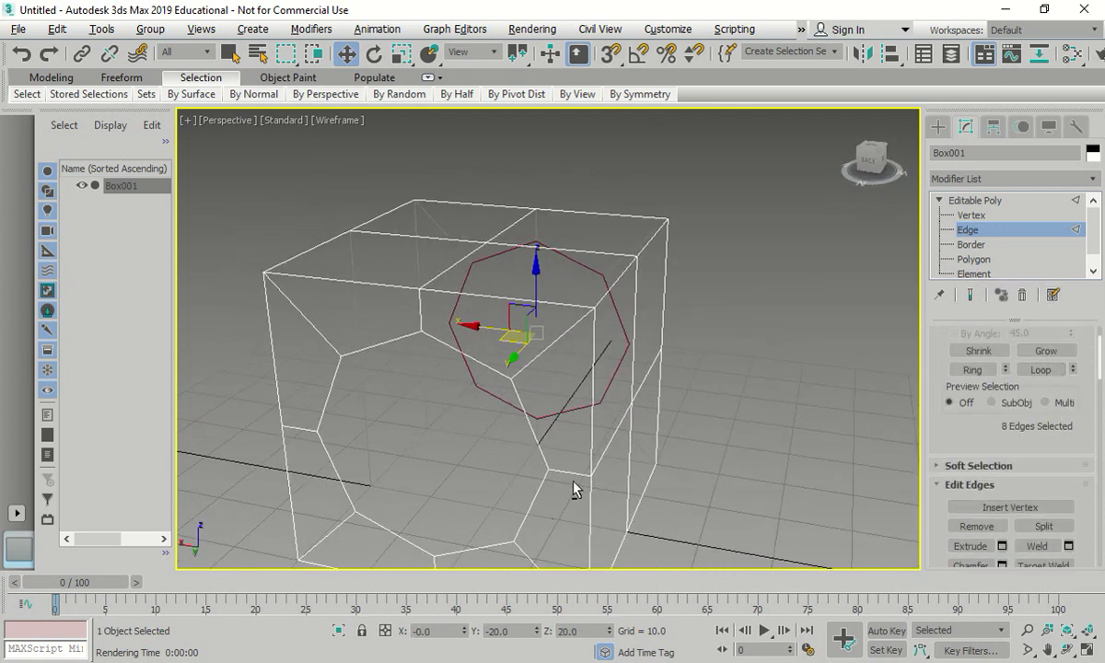
pyautogui.keyDown('ctrl'); pyautogui.click(398, 535); pyautogui.keyUp('ctrl')
pyautogui.click(1043, 371)
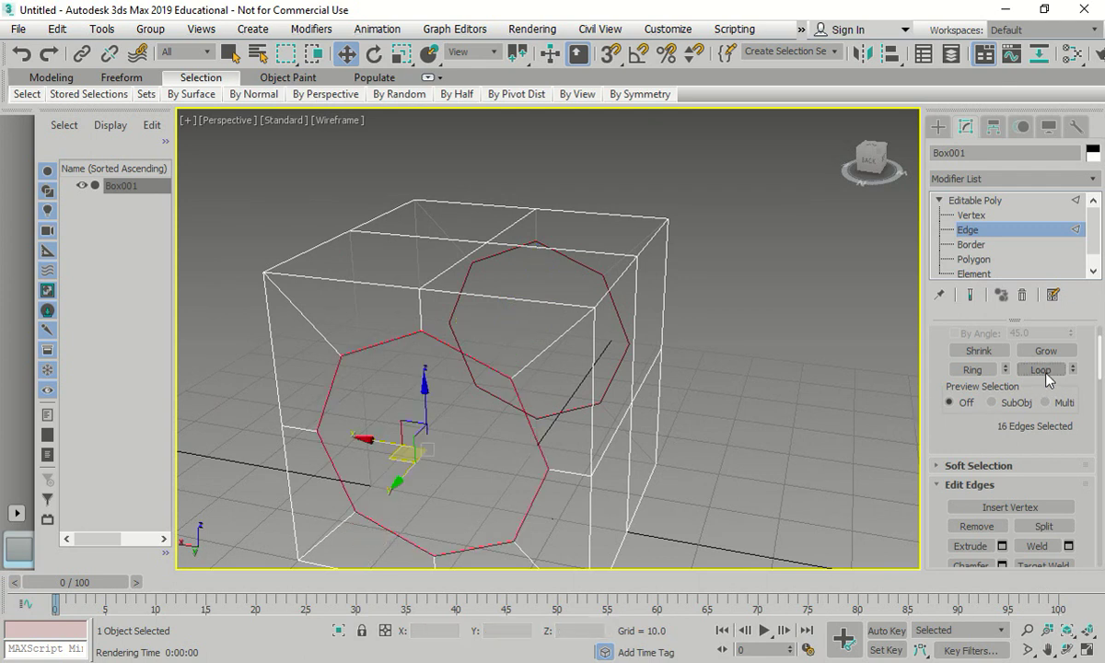
# Remove two edges from the edge-loop selection.
pyautogui.scroll(-5, 497, 433)
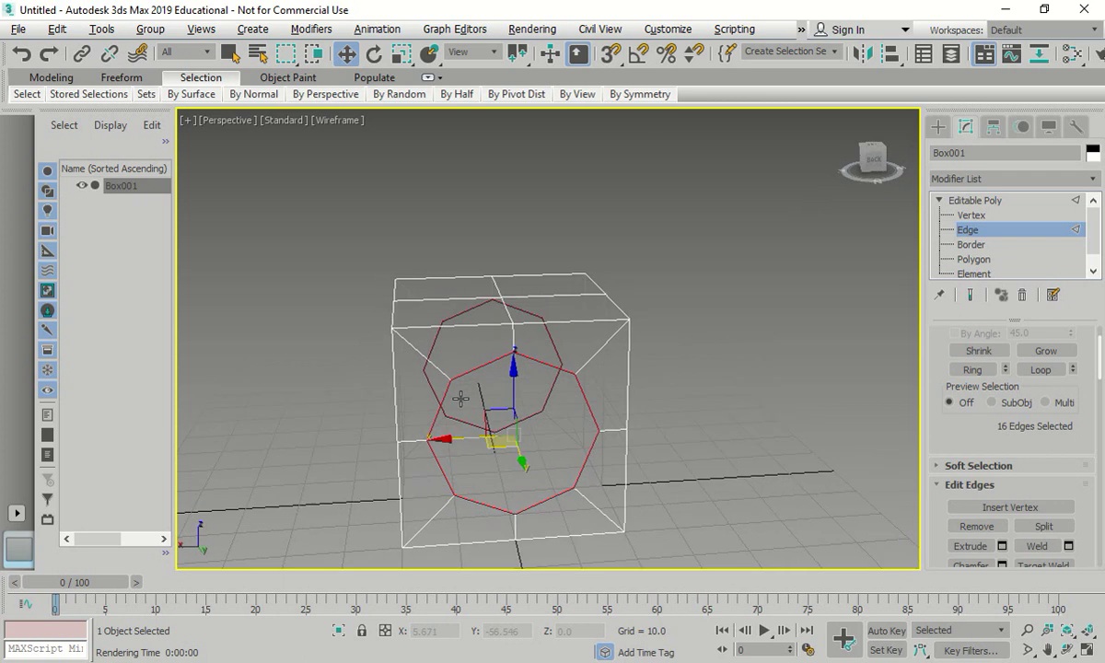
pyautogui.keyDown('alt'); pyautogui.moveTo(460, 396); pyautogui.dragTo(404, 388, button='middle'); pyautogui.keyUp('alt')
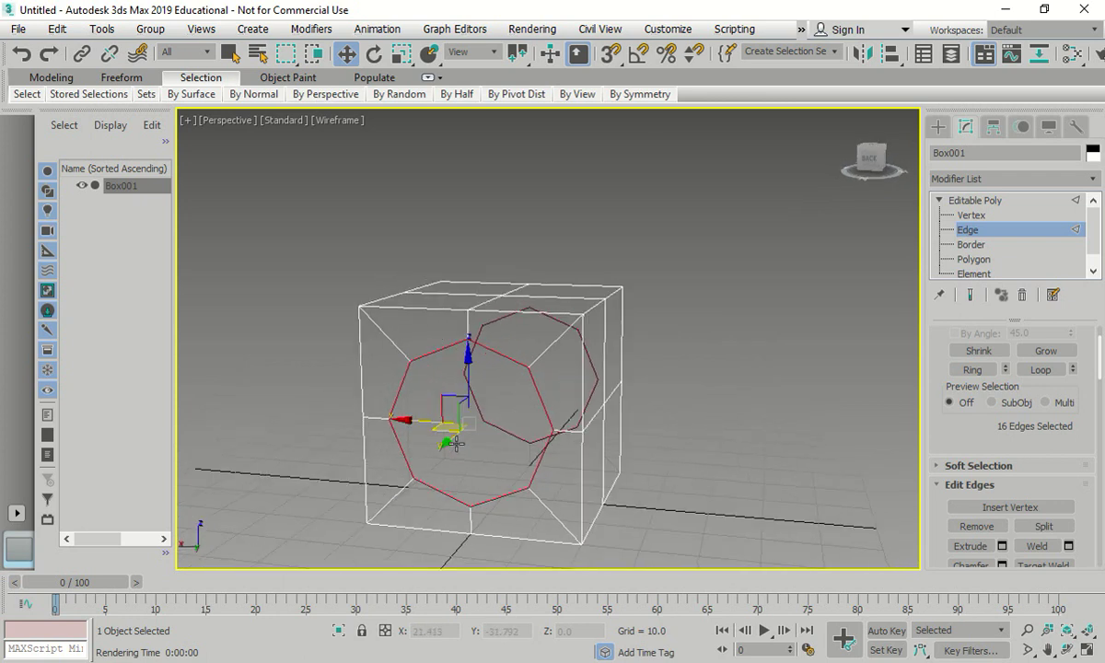
pyautogui.keyDown('alt'); pyautogui.click(440, 492); pyautogui.keyUp('alt')
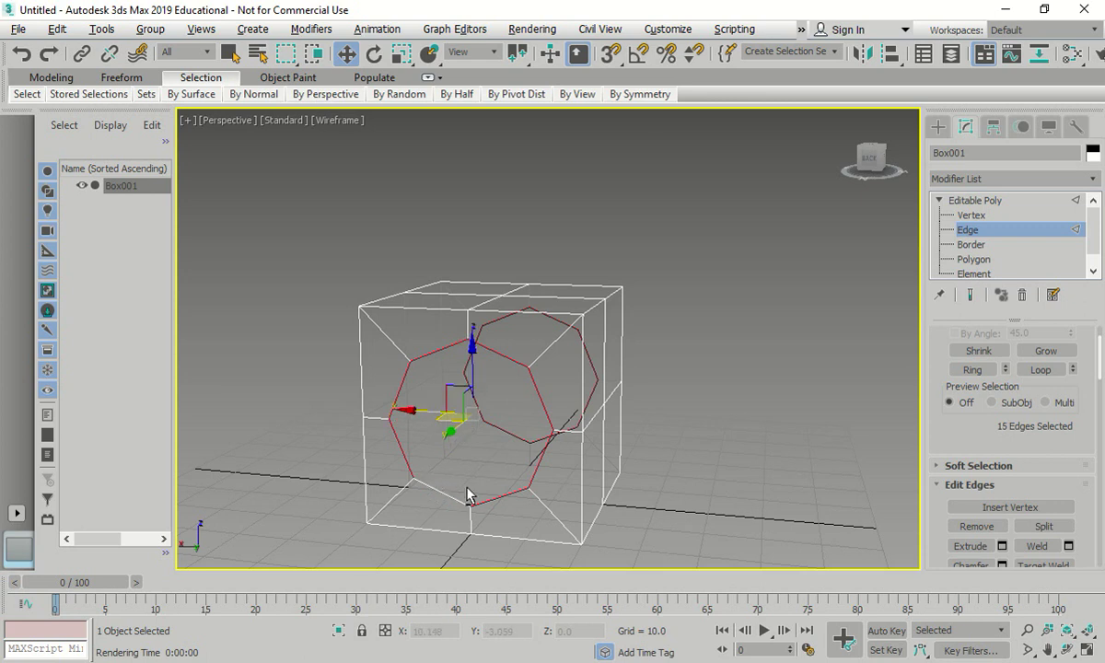
pyautogui.keyDown('alt'); pyautogui.click(505, 439); pyautogui.keyUp('alt')
# Bridge the two selected octagonal edge loops into a tunnel, then clear the selection.
pyautogui.scroll(-3, 910, 483)
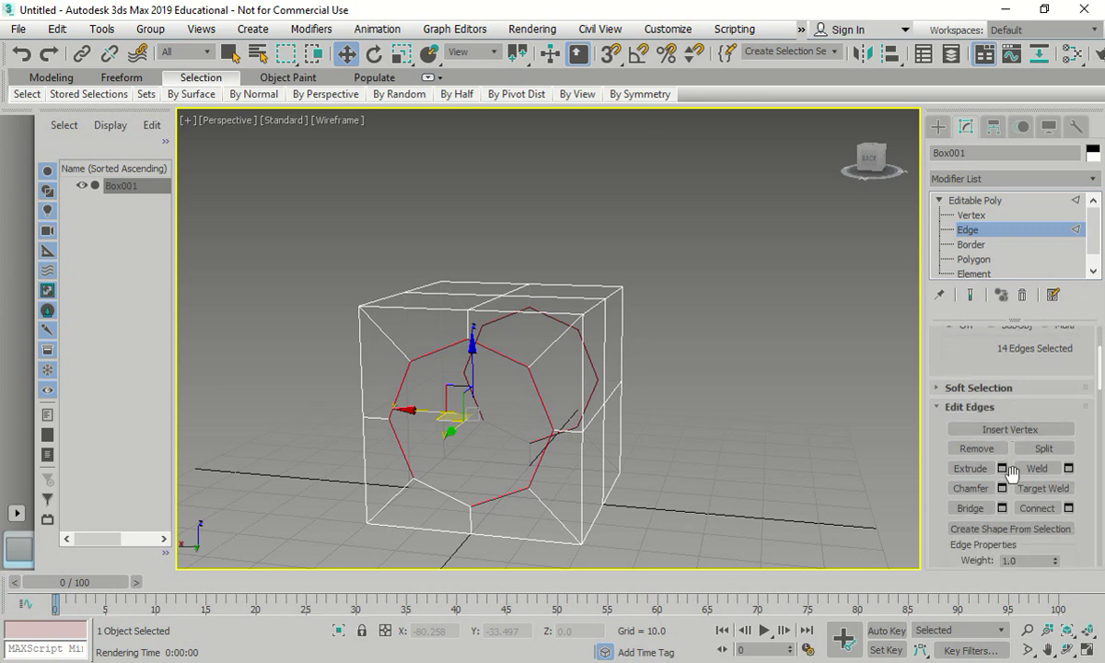
pyautogui.click(969, 509)
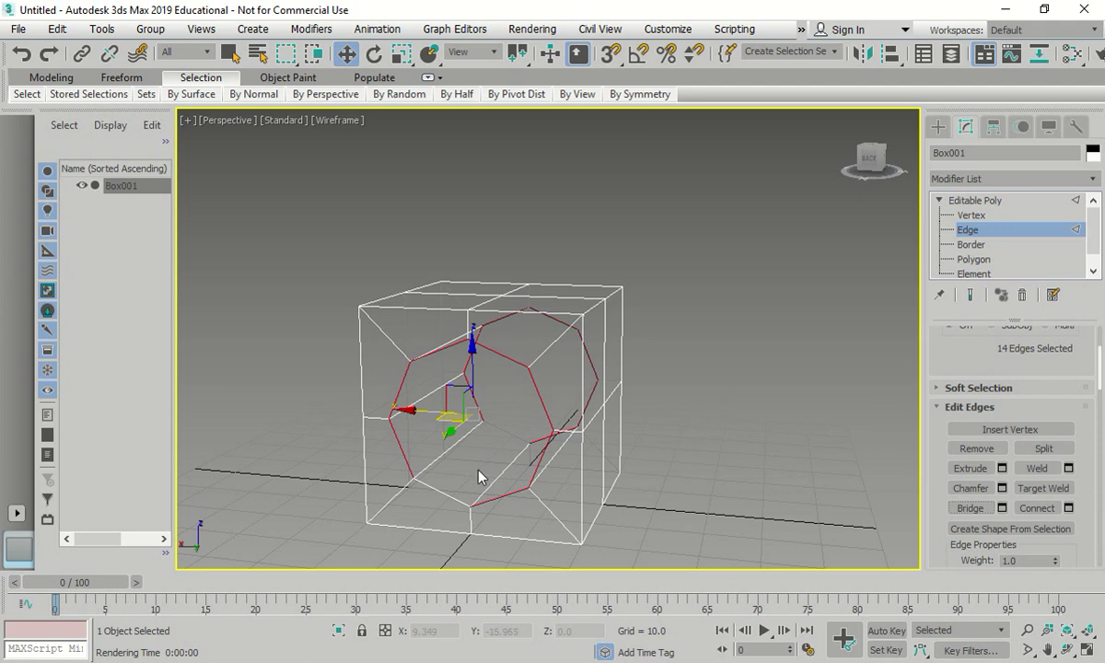
pyautogui.click(439, 487)
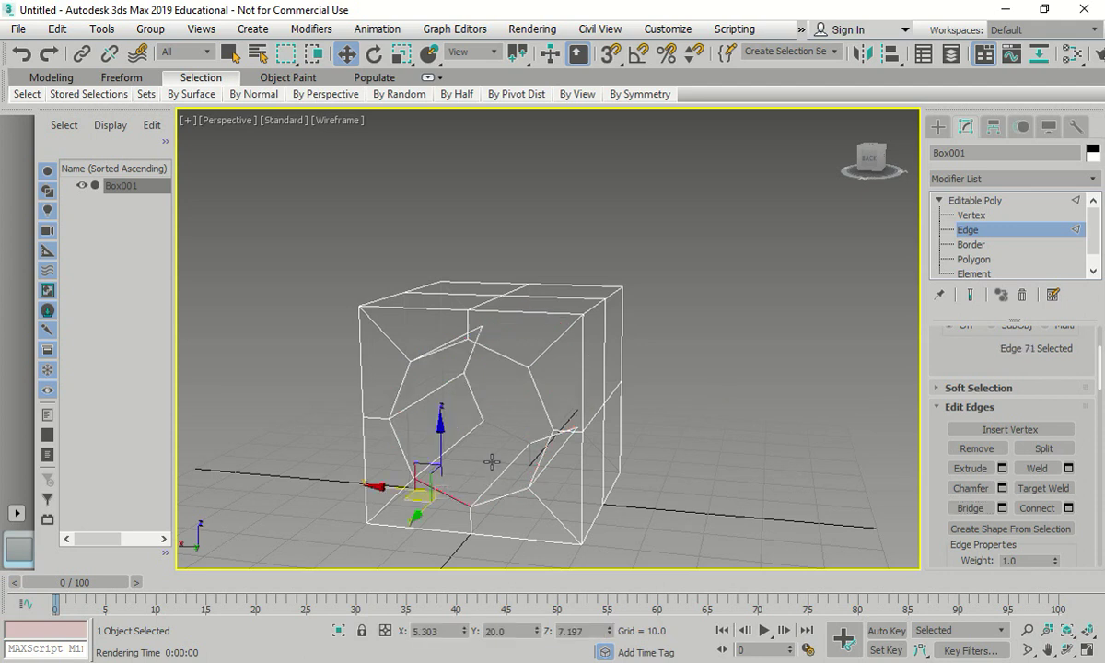
pyautogui.keyDown('ctrl'); pyautogui.click(507, 433); pyautogui.keyUp('ctrl')
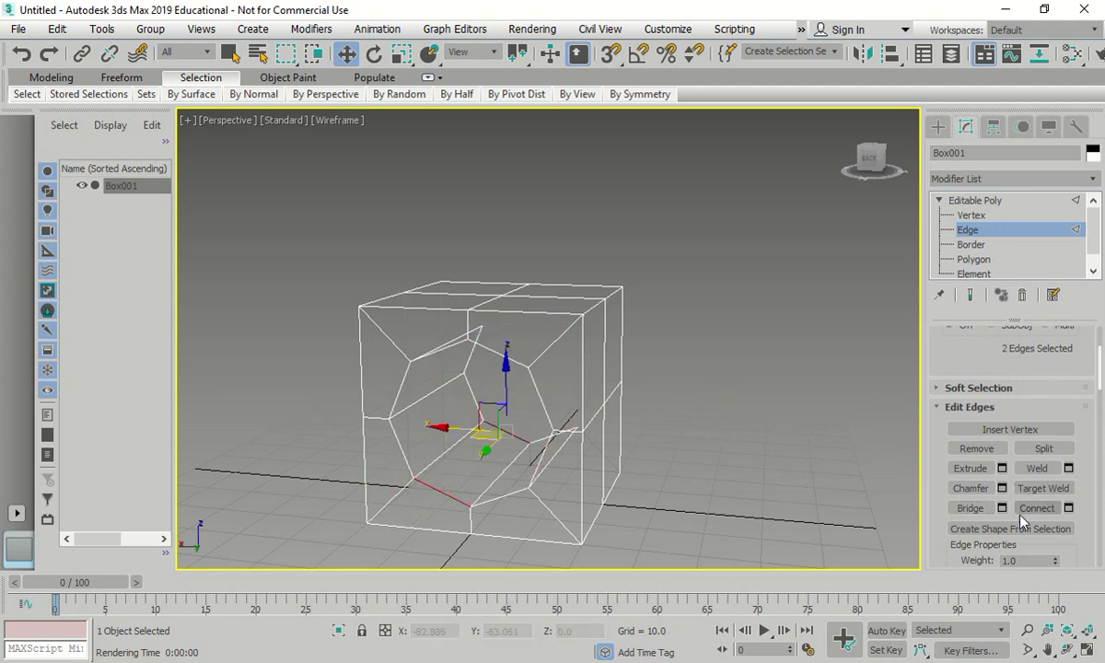
pyautogui.click(742, 381)
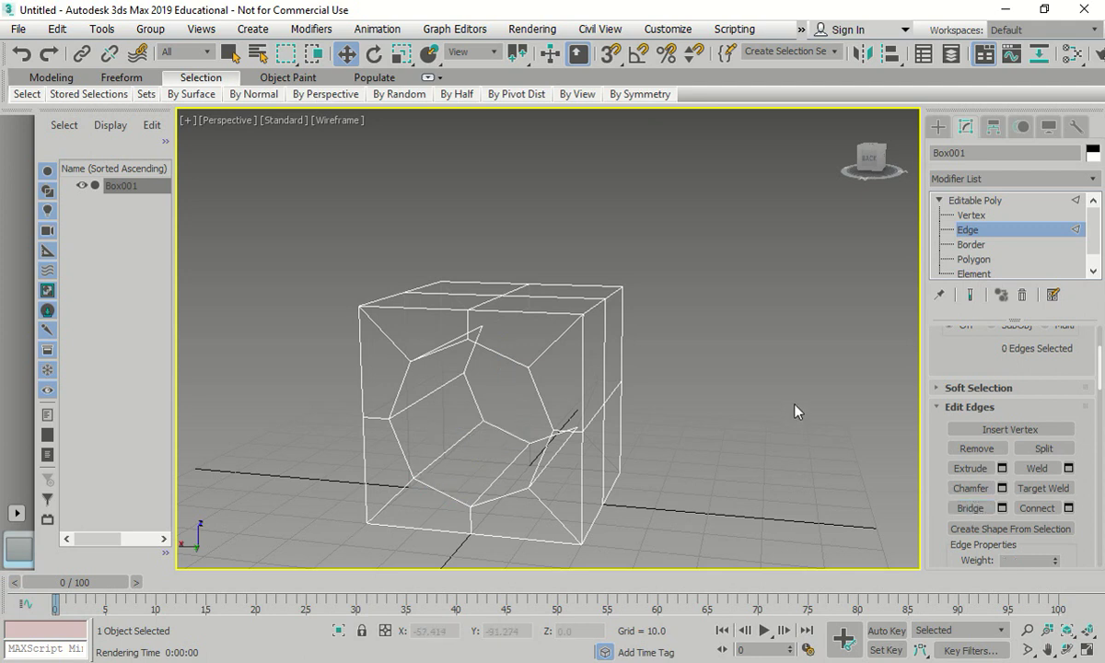
pyautogui.keyDown('alt'); pyautogui.moveTo(744, 379); pyautogui.dragTo(527, 420, button='middle'); pyautogui.keyUp('alt')
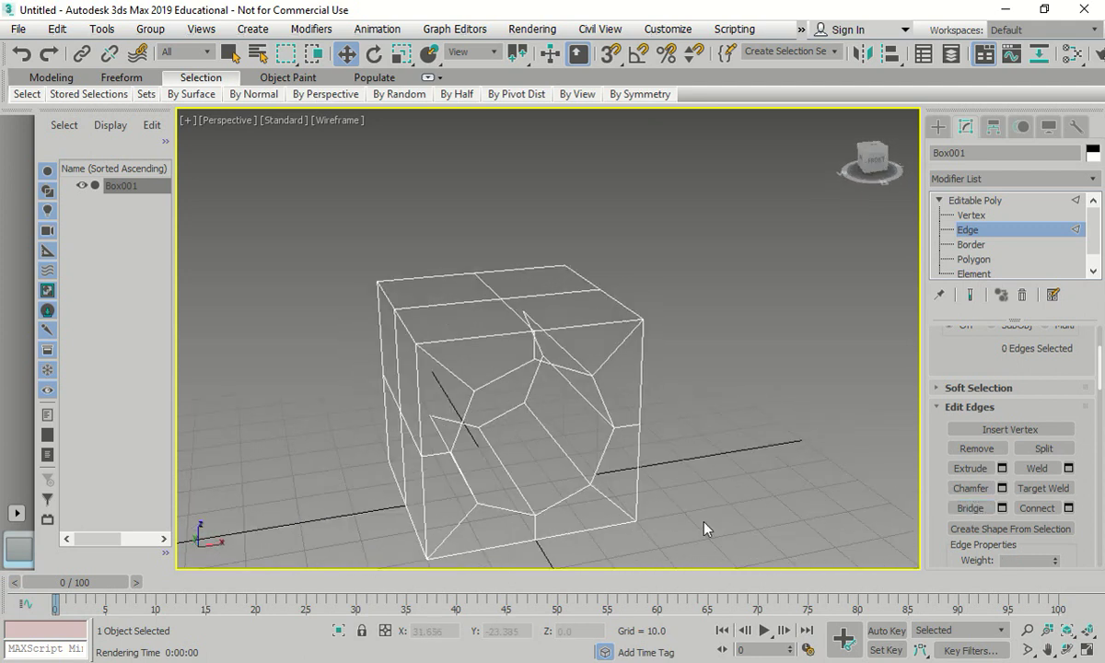
# Loop-select the eight-edge rims at both ends of the tunnel.
pyautogui.click(572, 498)
pyautogui.scroll(3, 1053, 378)
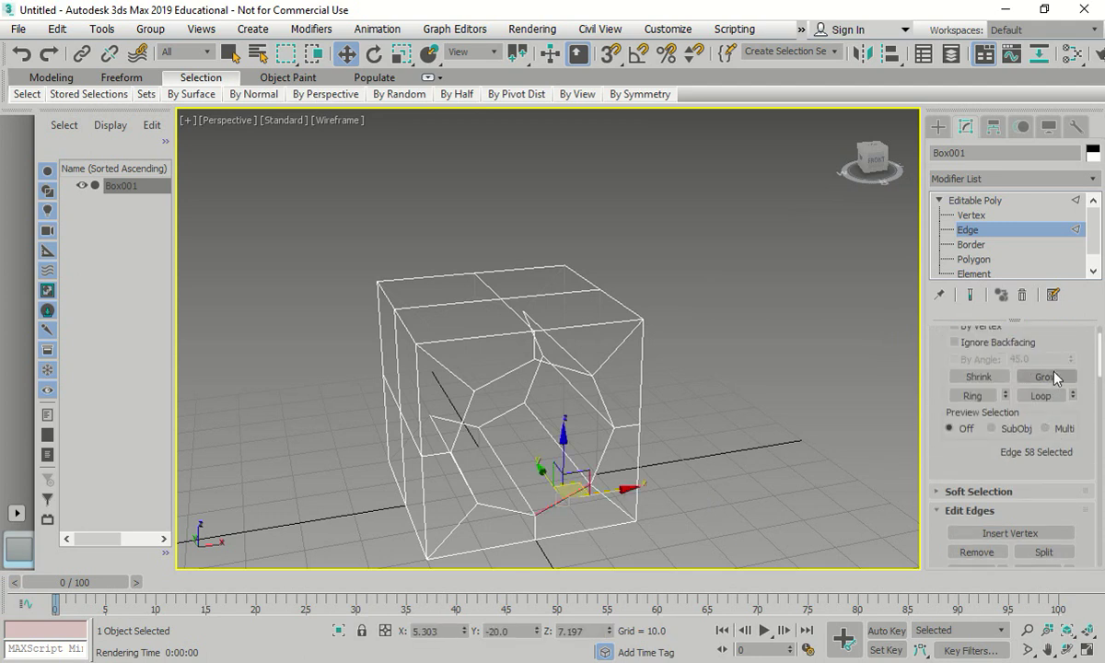
pyautogui.click(1041, 395)
pyautogui.keyDown('alt'); pyautogui.moveTo(465, 474); pyautogui.dragTo(398, 443, button='middle'); pyautogui.keyUp('alt')
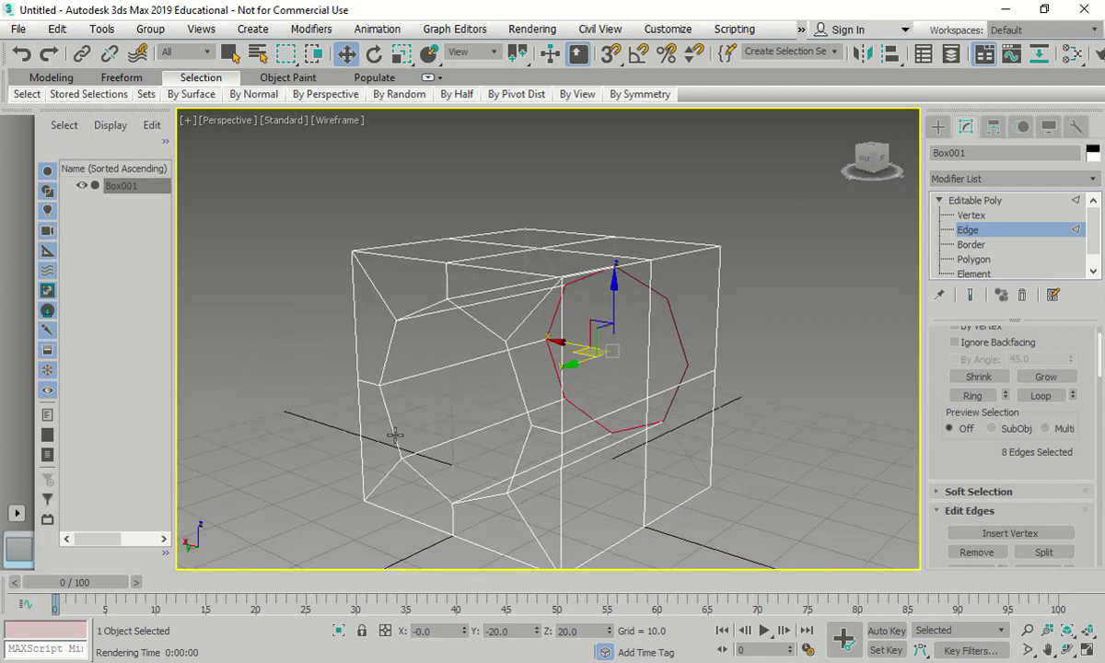
pyautogui.keyDown('ctrl'); pyautogui.click(392, 428); pyautogui.keyUp('ctrl')
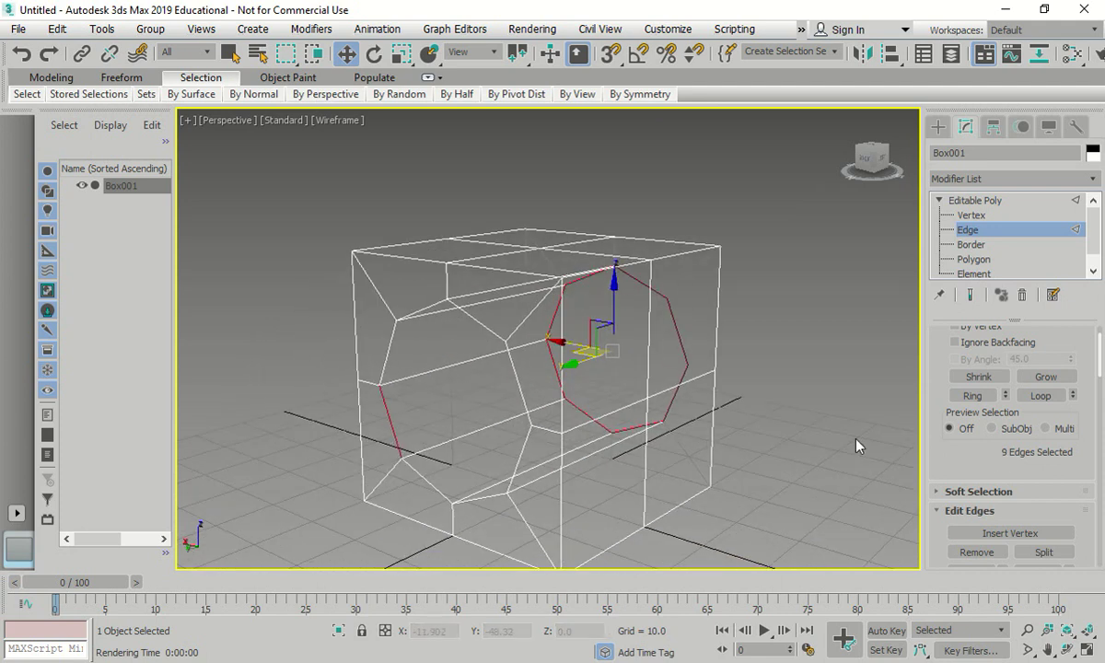
pyautogui.click(1040, 395)
pyautogui.keyDown('alt'); pyautogui.moveTo(729, 473); pyautogui.dragTo(566, 469, button='middle'); pyautogui.keyUp('alt')
pyautogui.scroll(-5, 1014, 466)
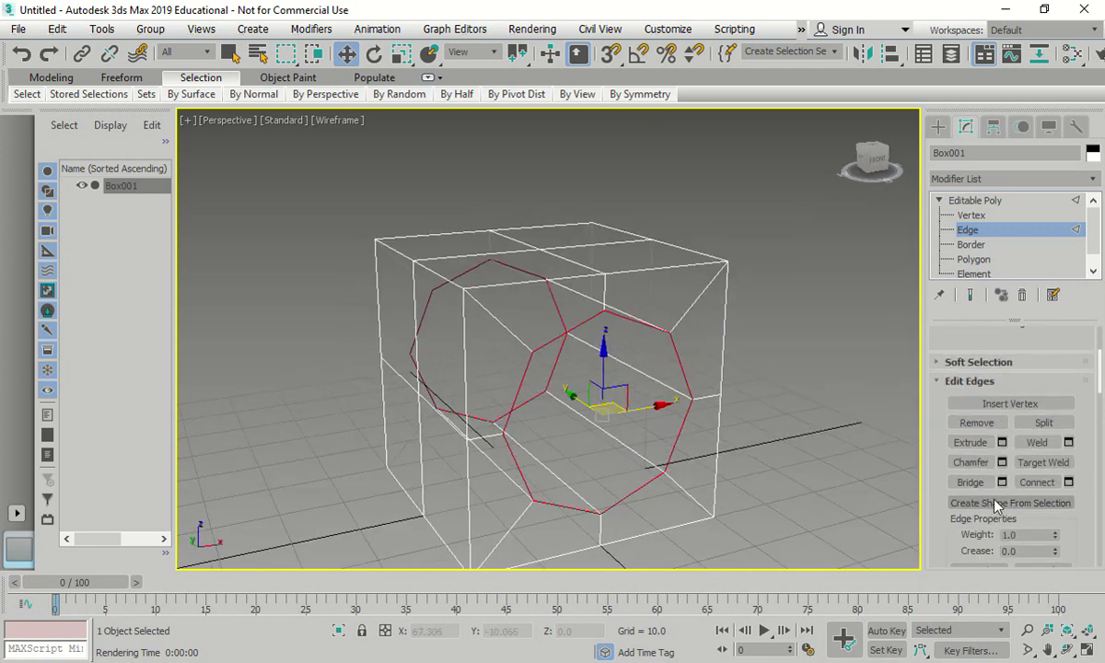
# Chamfer both rim loops by 0.7, after trying 0.2 and 0.5.
pyautogui.click(1001, 463)
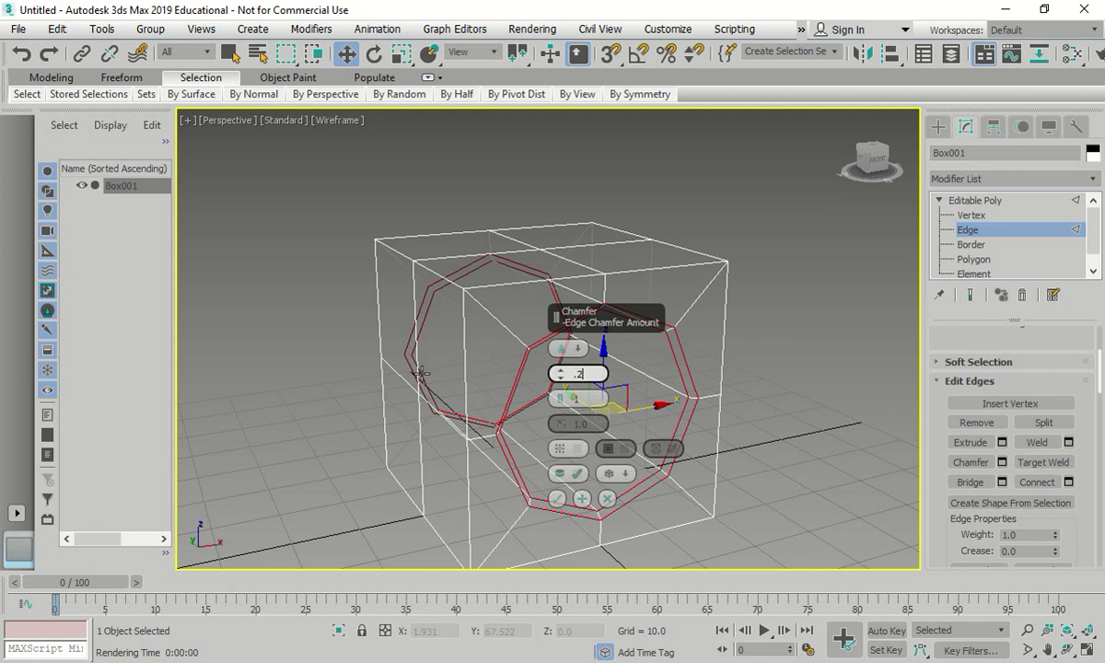
pyautogui.write('.2')
pyautogui.press('Return')
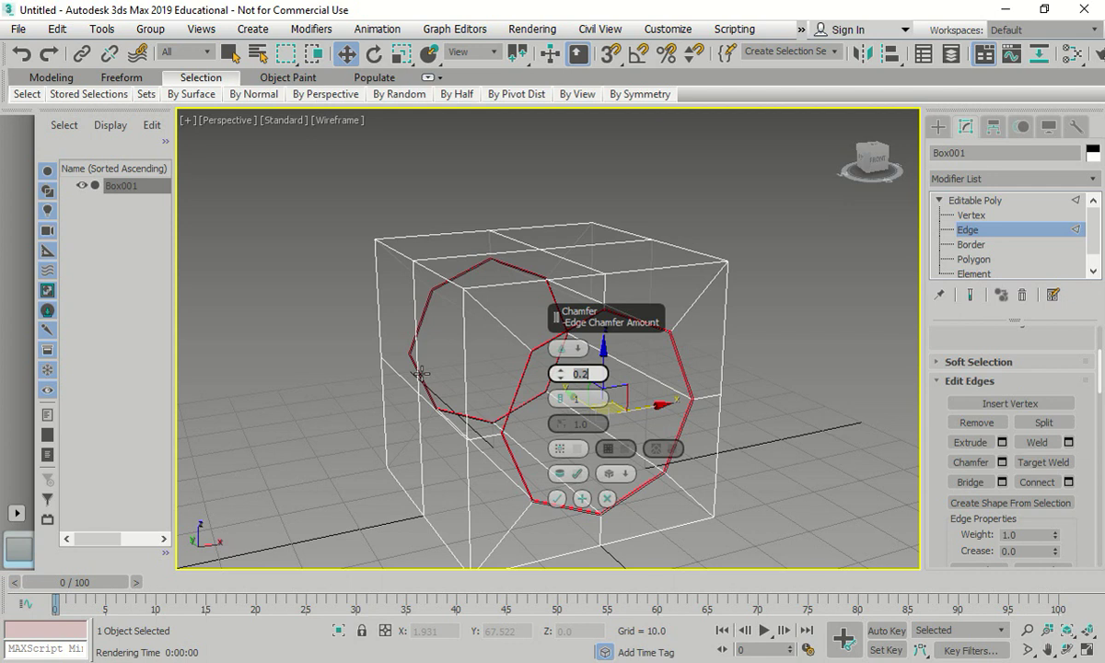
pyautogui.write('.5')
pyautogui.press('Return')
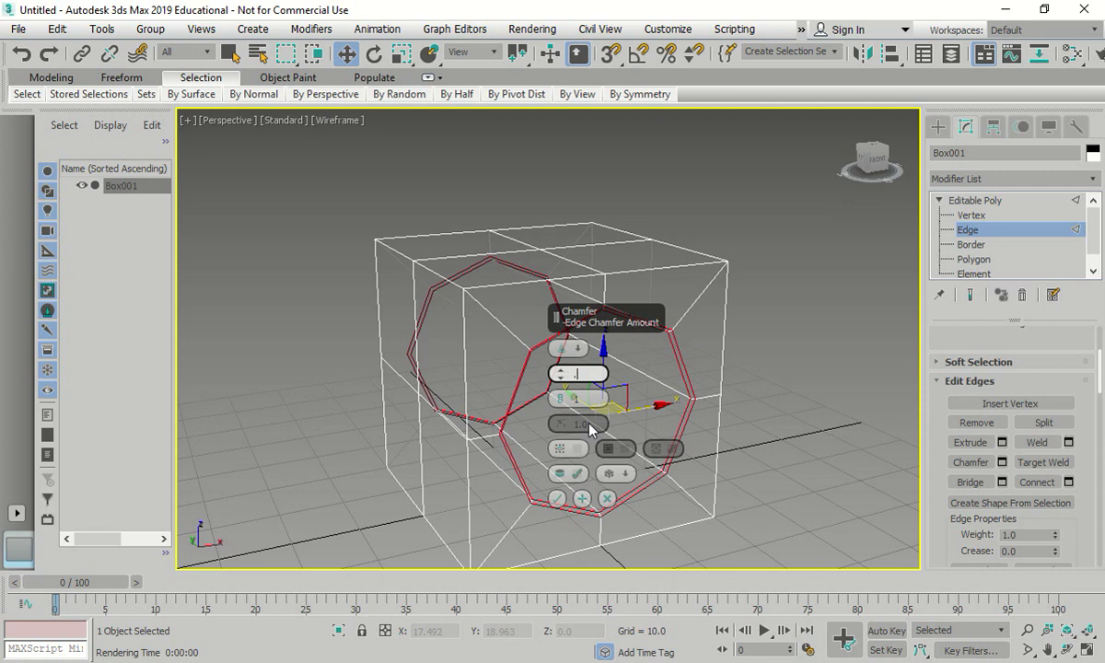
pyautogui.write('.7')
pyautogui.press('Return')
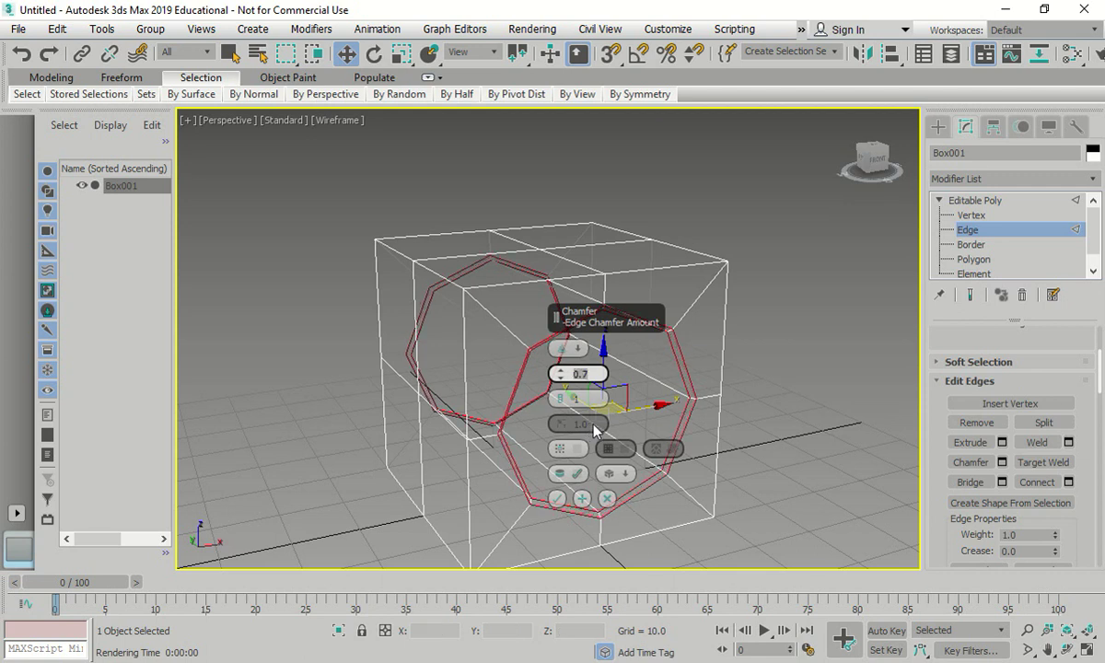
pyautogui.press('Return')
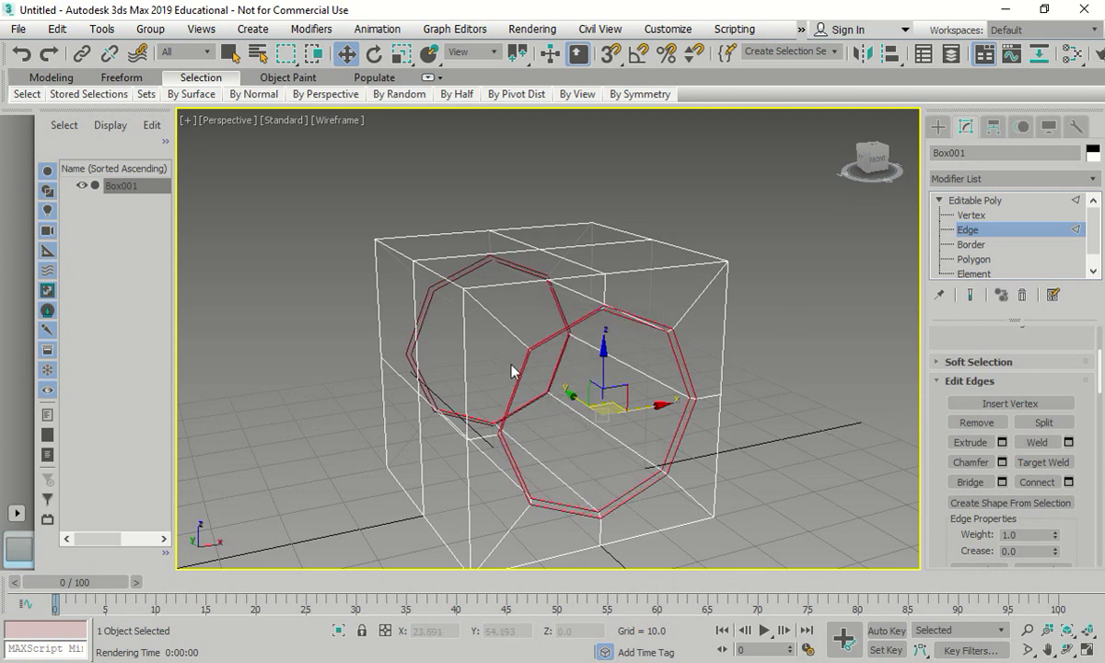
pyautogui.keyDown('alt'); pyautogui.moveTo(506, 368); pyautogui.dragTo(748, 338, button='middle'); pyautogui.keyUp('alt')
# Add a MeshSmooth modifier with Apply To Whole Mesh turned off.
pyautogui.keyDown('alt'); pyautogui.moveTo(817, 316); pyautogui.dragTo(726, 319, button='middle'); pyautogui.keyUp('alt')
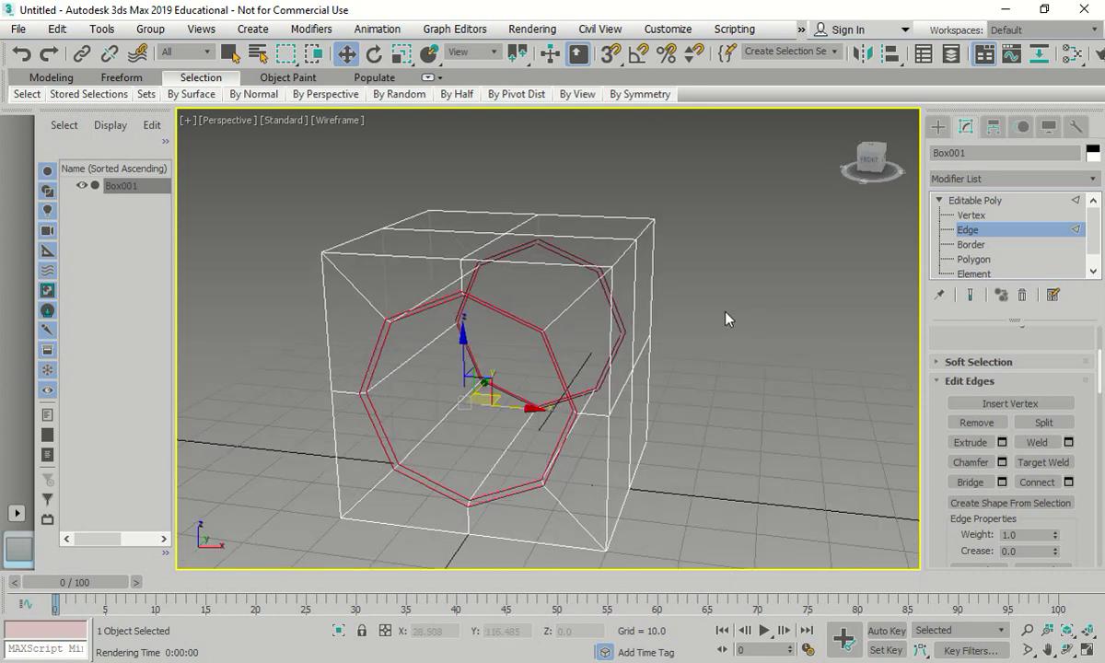
pyautogui.click(1092, 181)
pyautogui.click(1082, 181)
pyautogui.click(1068, 181)
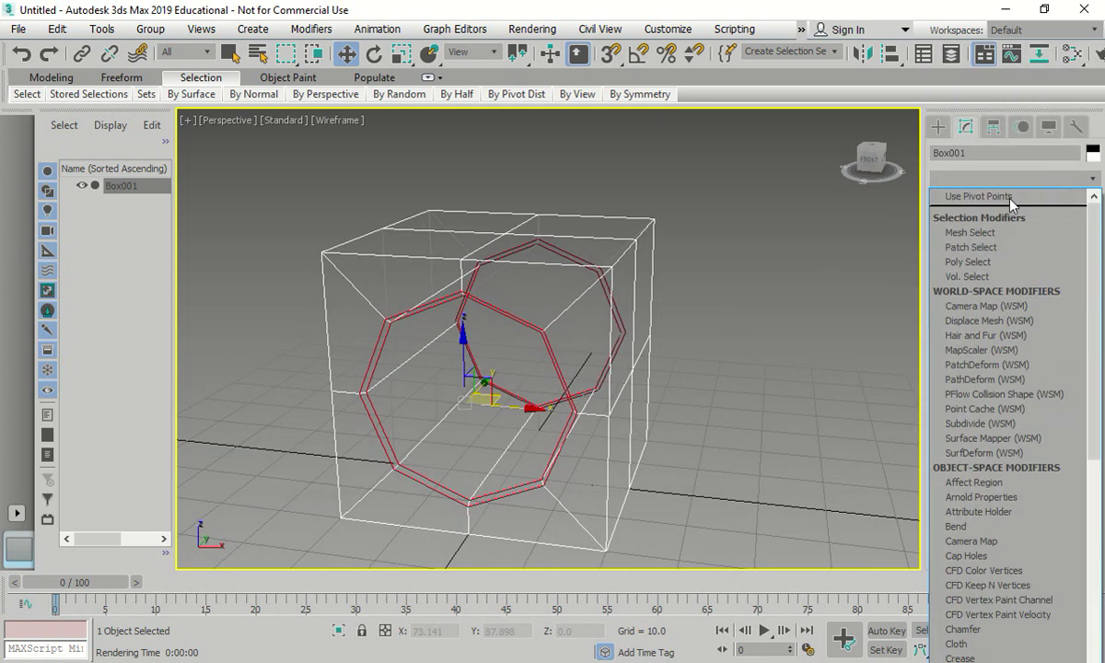
pyautogui.scroll(-3, 947, 315)
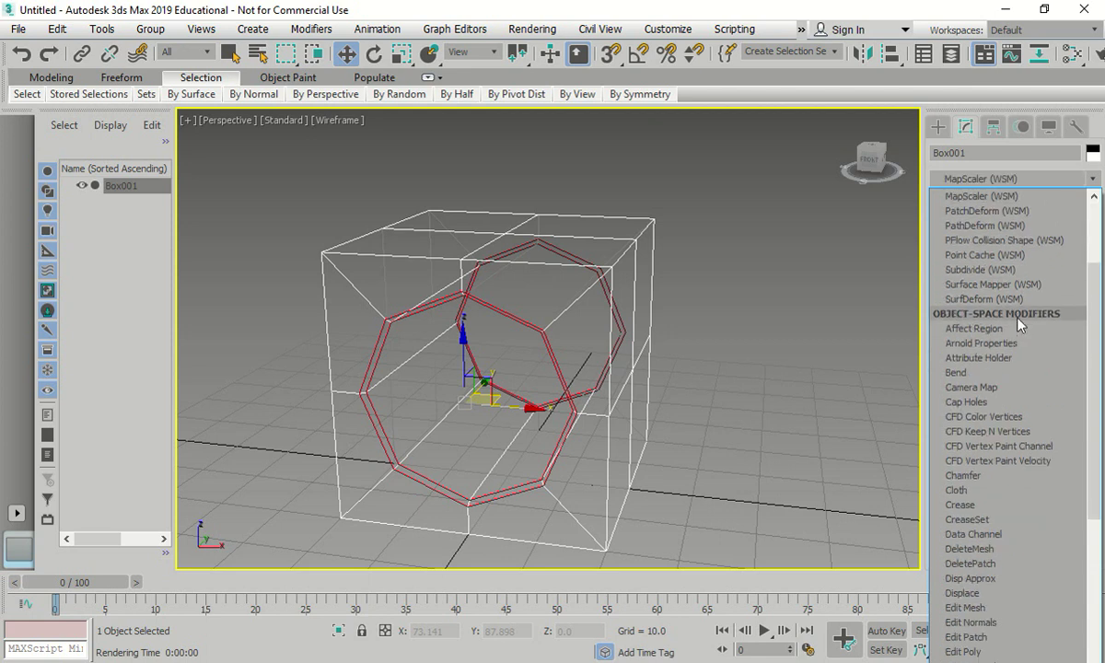
pyautogui.scroll(-15, 1020, 322)
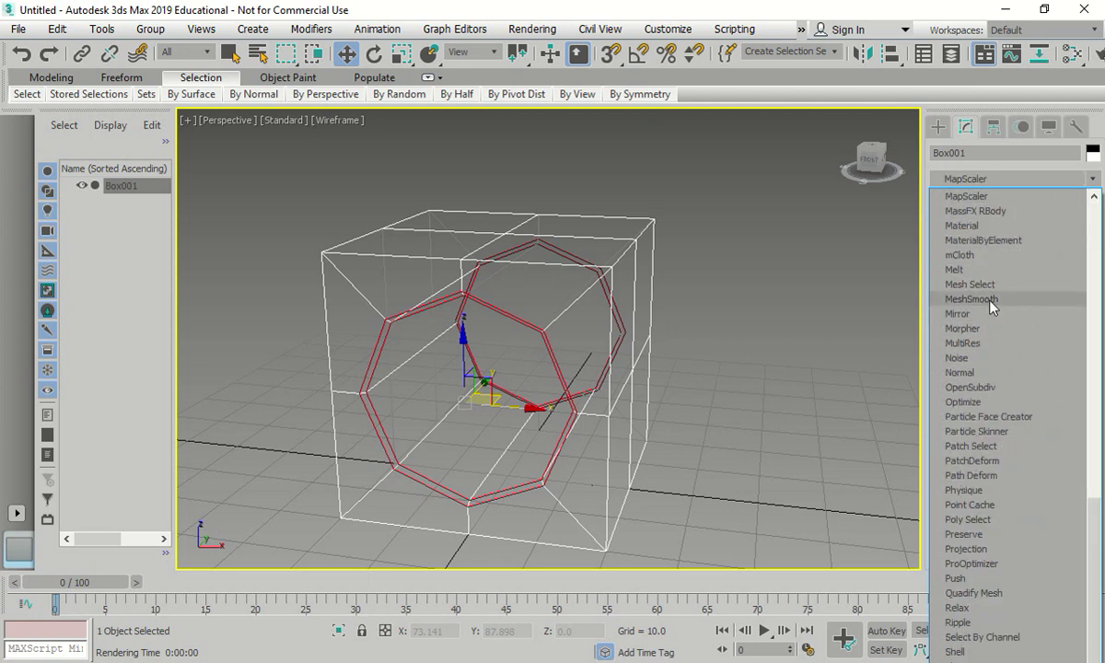
pyautogui.click(990, 301)
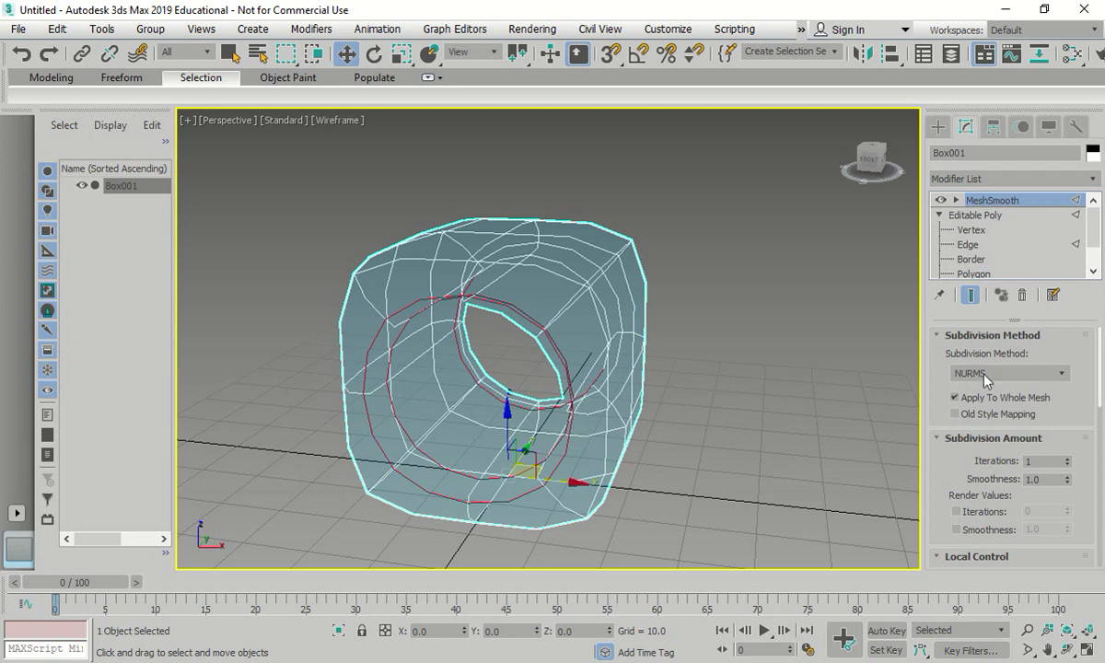
pyautogui.click(956, 397)
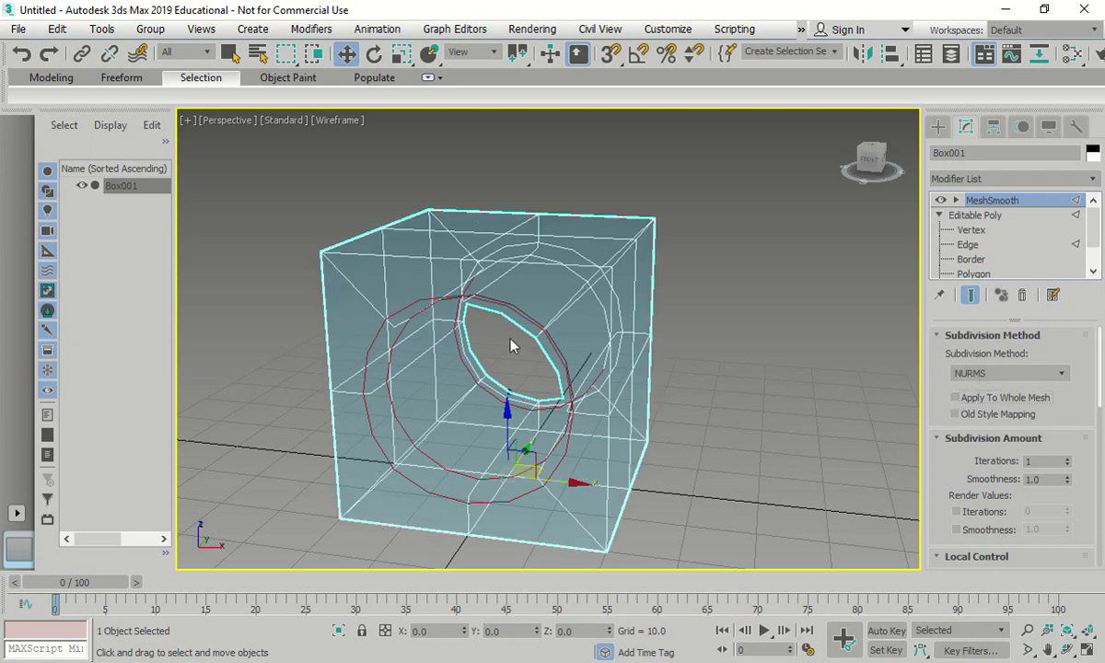
# Raise MeshSmooth iterations to 5, stepping through 2 and 3.
pyautogui.doubleClick(1036, 461)
pyautogui.write('2')
pyautogui.press('Return')
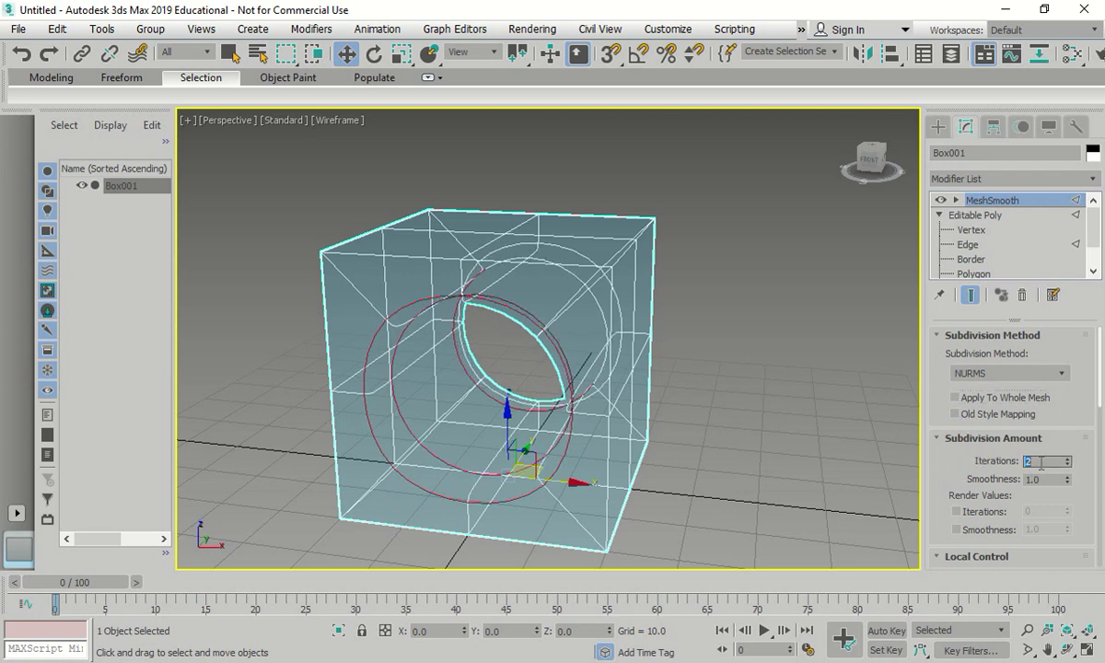
pyautogui.write('3')
pyautogui.press('Return')
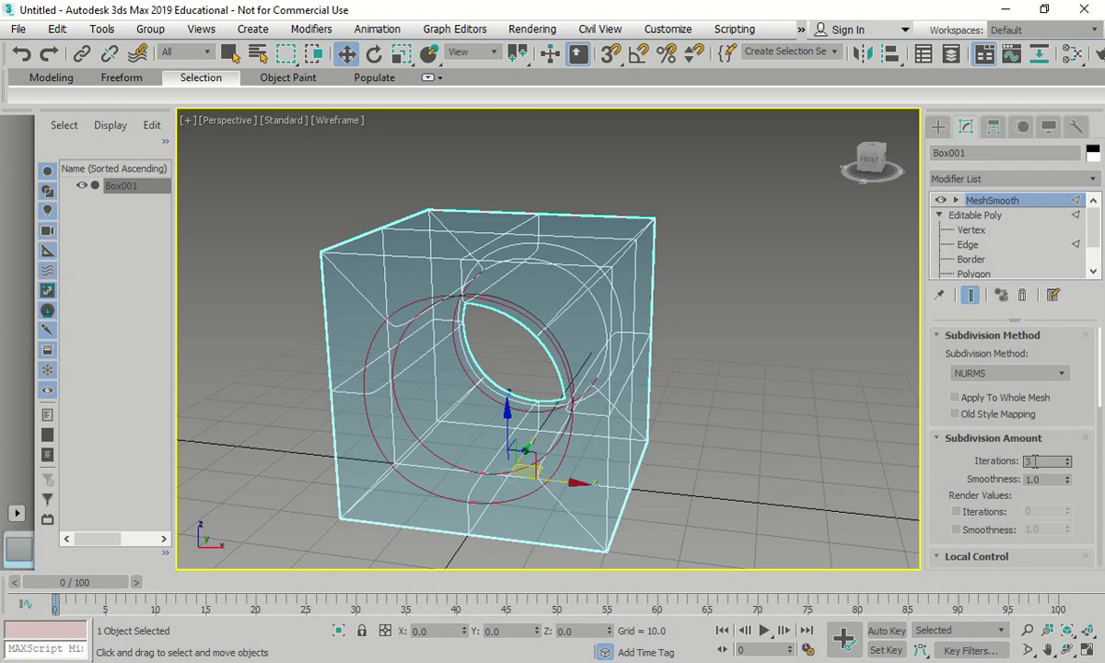
pyautogui.write('5')
pyautogui.press('Return')
pyautogui.scroll(-3, 796, 398)
# Deselect the box and view it in Clay shading, orbiting to inspect it.
pyautogui.click(460, 224)
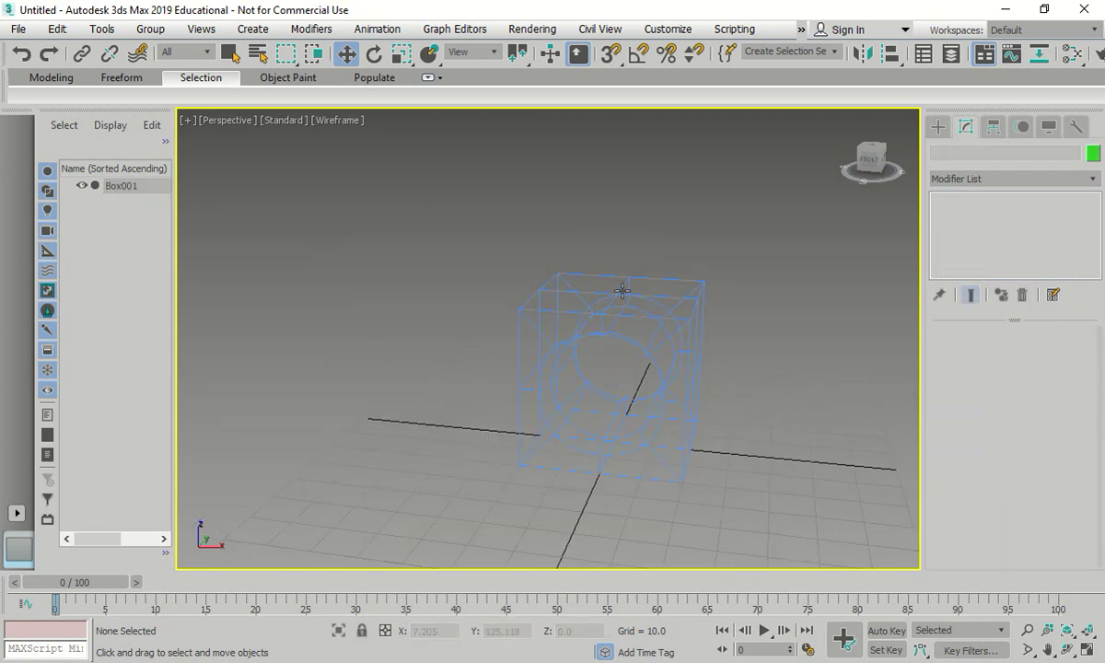
pyautogui.click(331, 126)
pyautogui.click(395, 231)
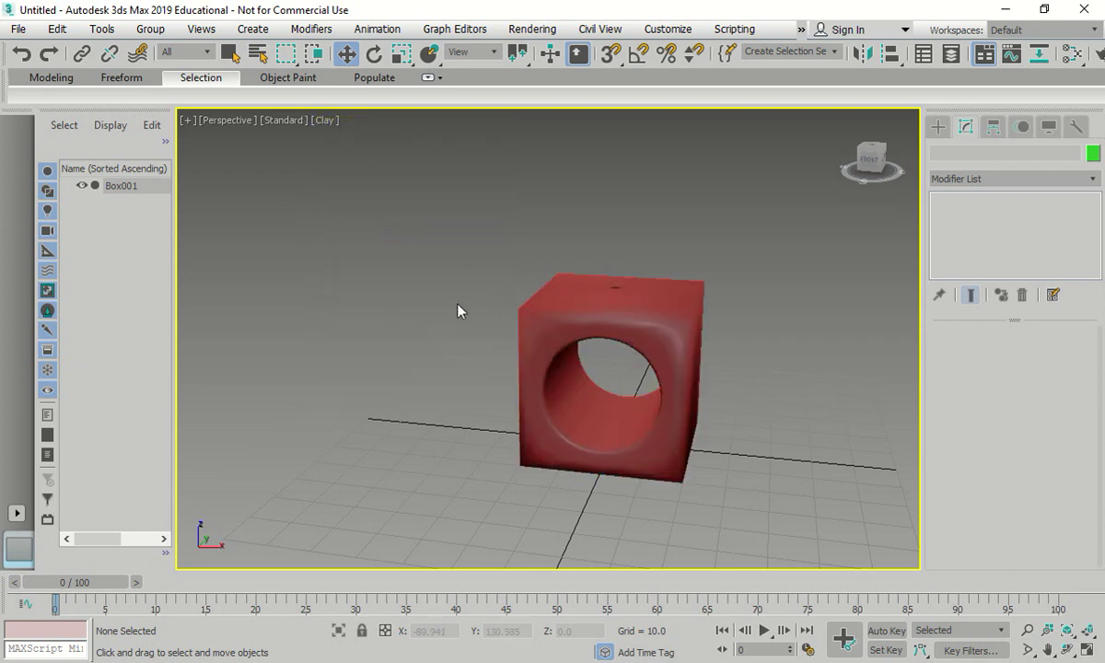
pyautogui.keyDown('alt'); pyautogui.moveTo(460, 313); pyautogui.dragTo(520, 304, button='middle'); pyautogui.keyUp('alt')
# Try Flat Color and Bounding Box shading, then settle on Facets and orbit the box.
pyautogui.click(324, 121)
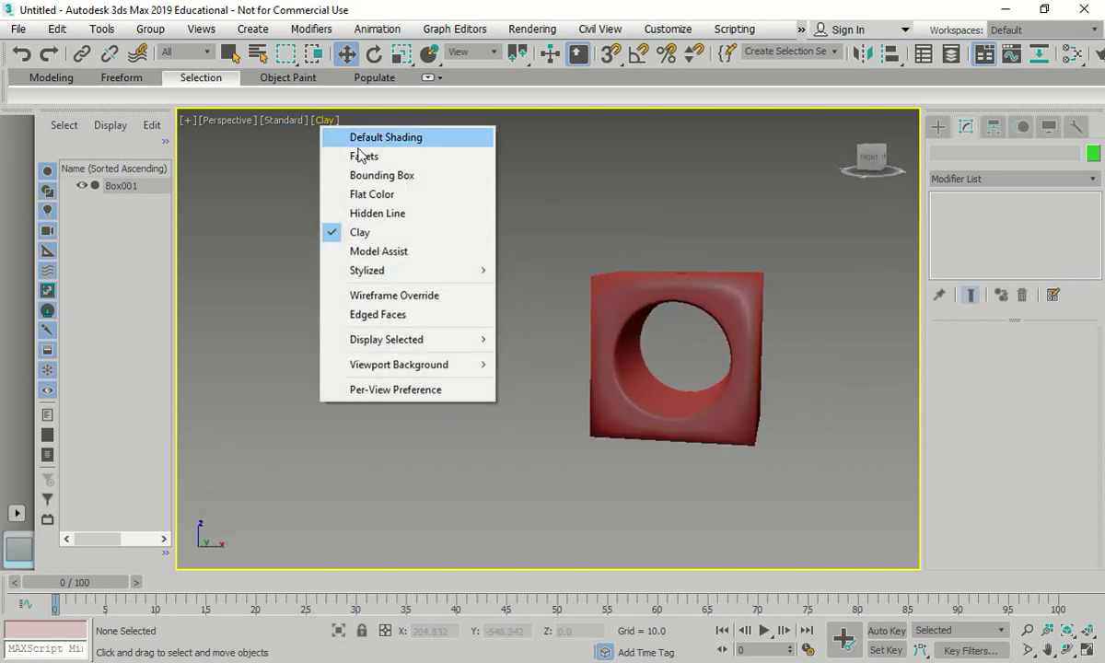
pyautogui.click(364, 190)
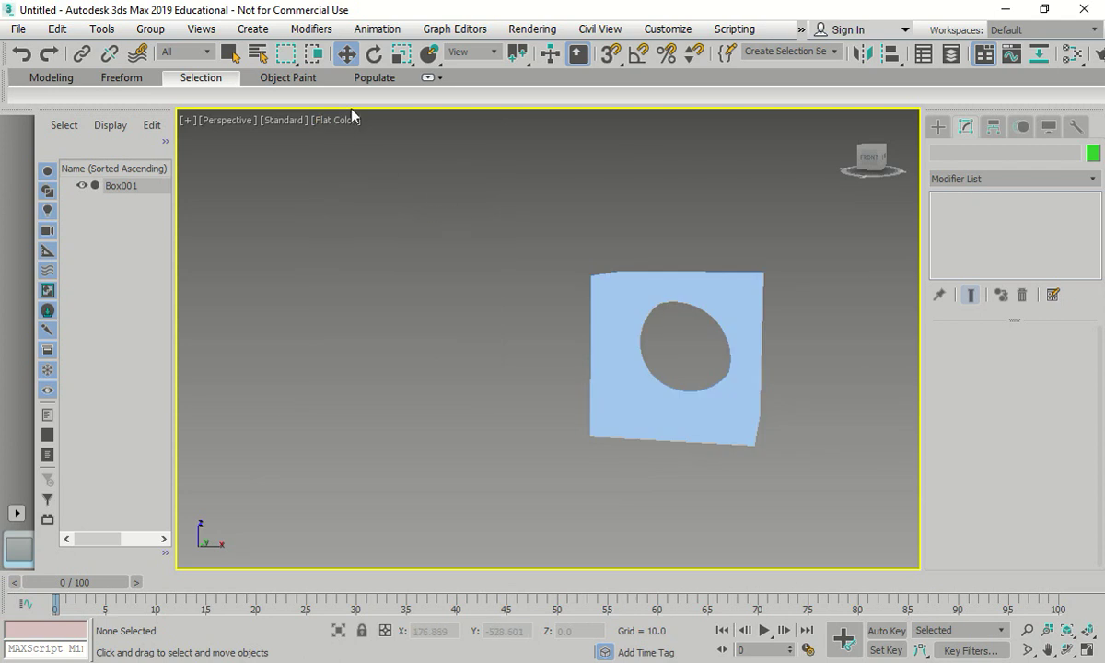
pyautogui.click(335, 120)
pyautogui.click(412, 174)
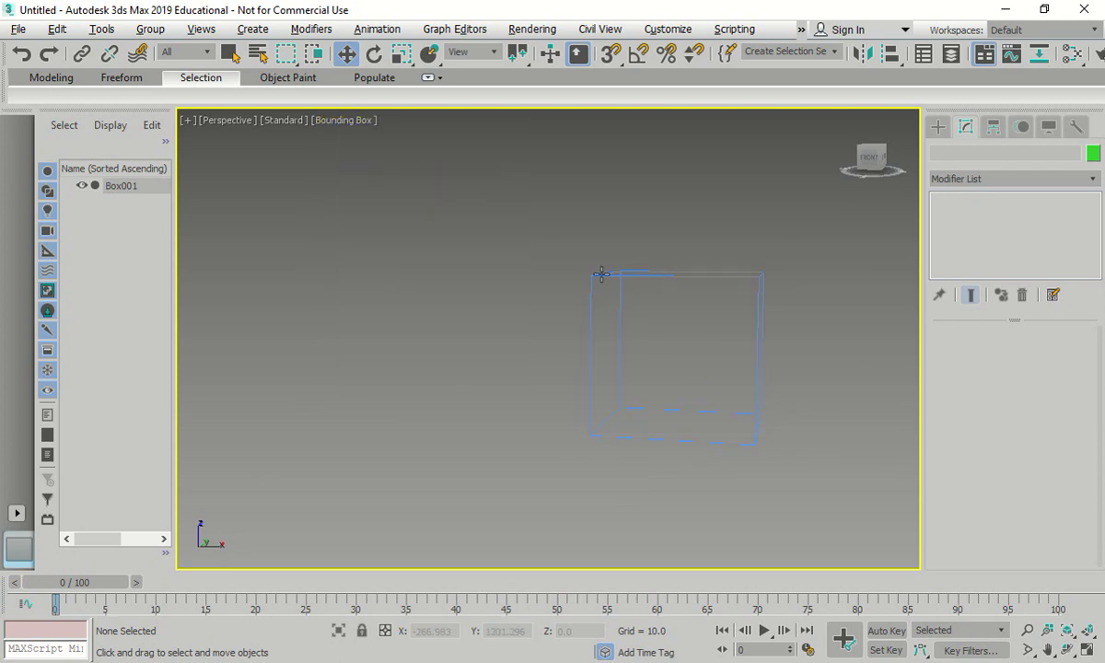
pyautogui.click(349, 120)
pyautogui.click(368, 157)
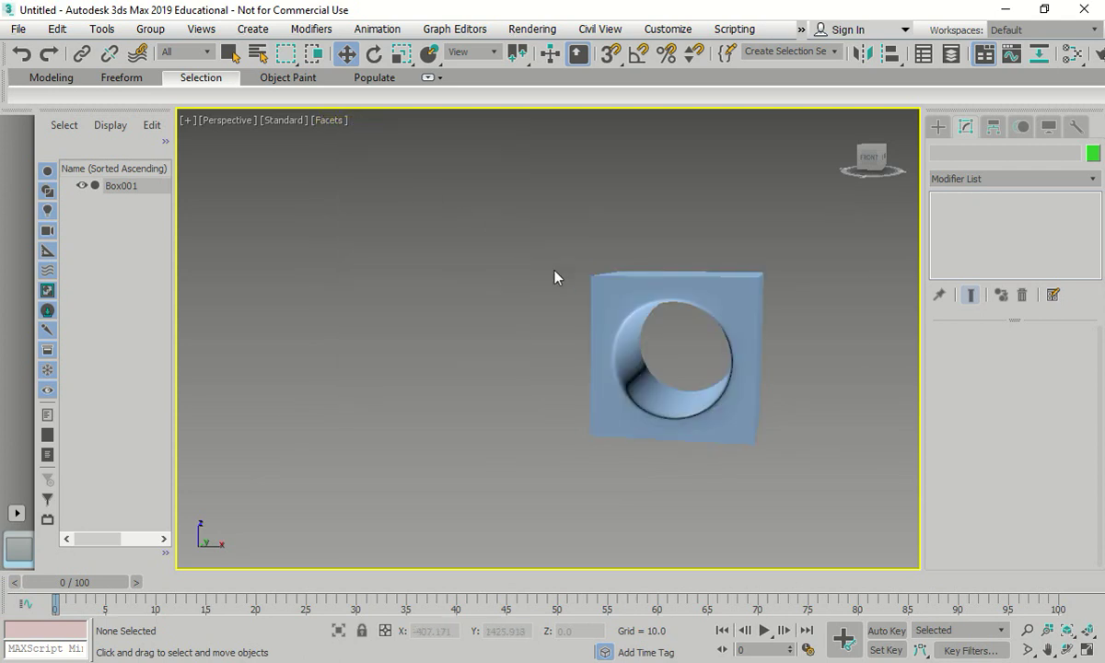
pyautogui.keyDown('alt'); pyautogui.moveTo(545, 287); pyautogui.dragTo(491, 258, button='middle'); pyautogui.keyUp('alt')
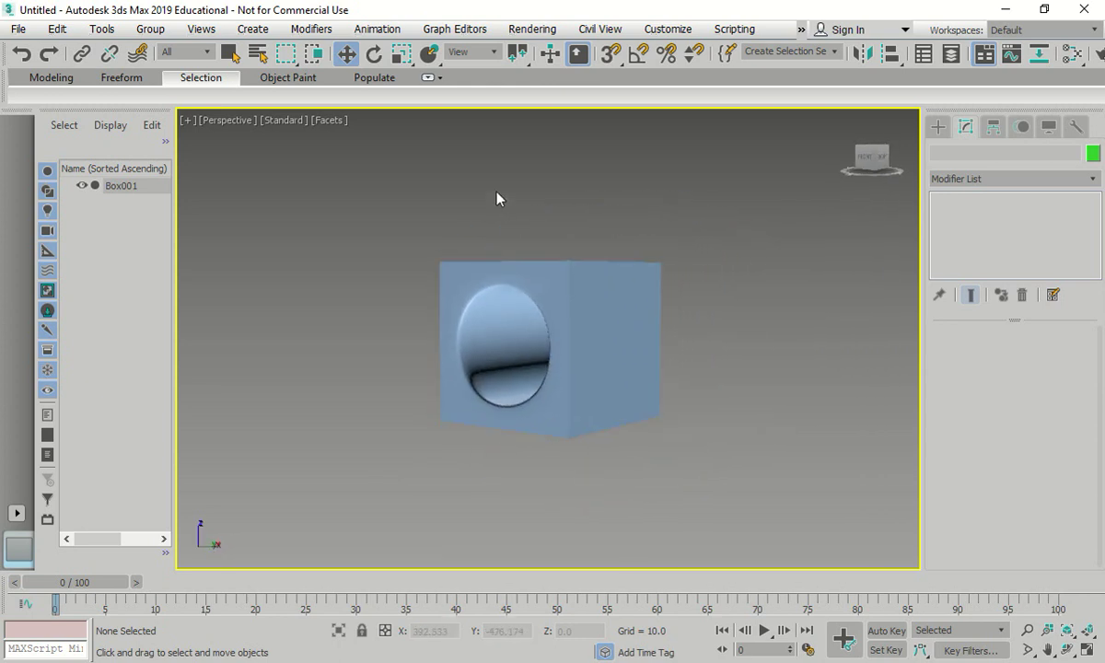